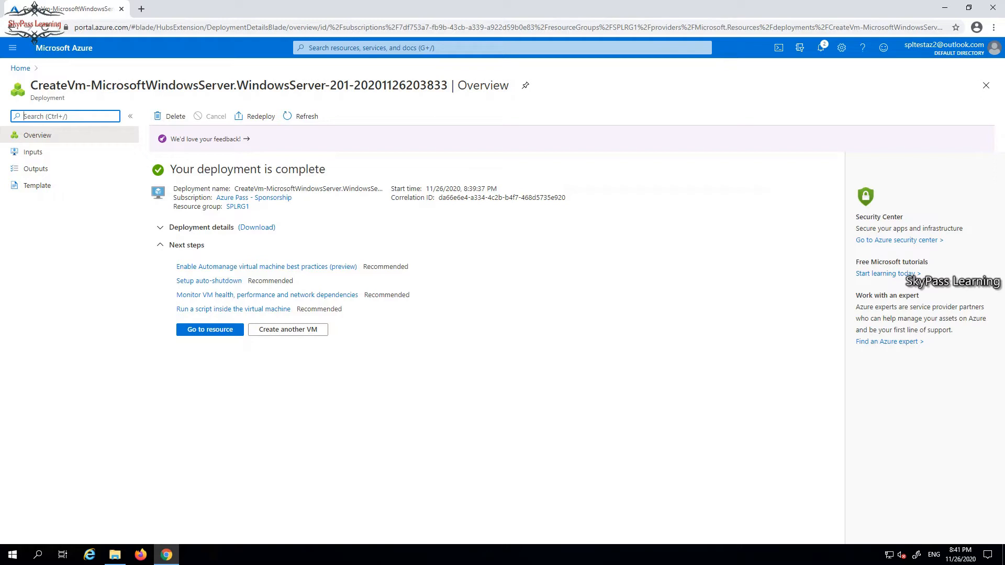
Open the newly deployed APPSVR1 VM's overview, then go back to the portal home page.
left_click(209, 329)
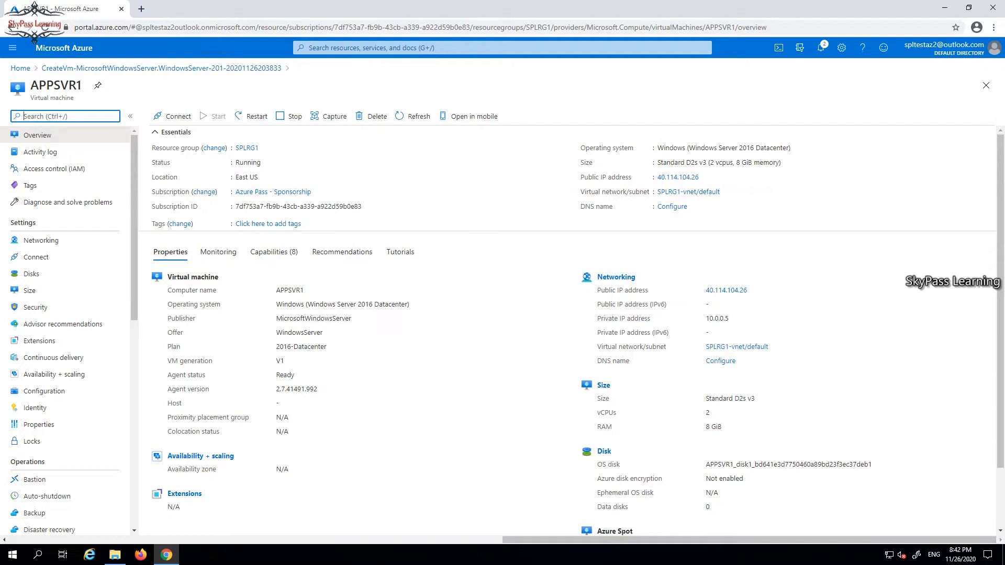
left_click(20, 68)
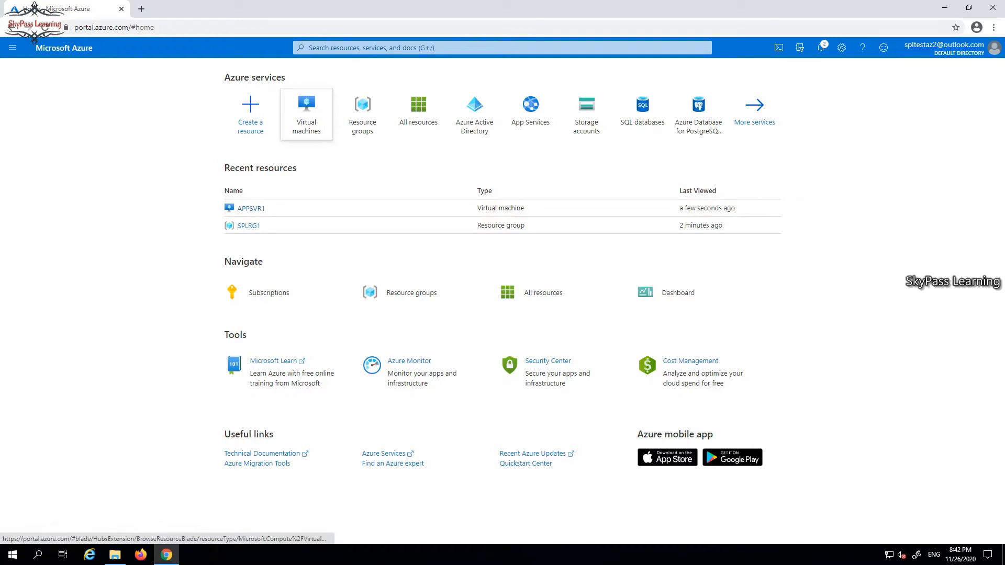
Open APPSVR1 from Virtual machines and review its Networking, Connect, Size and Security pages, ending on Disks.
left_click(304, 89)
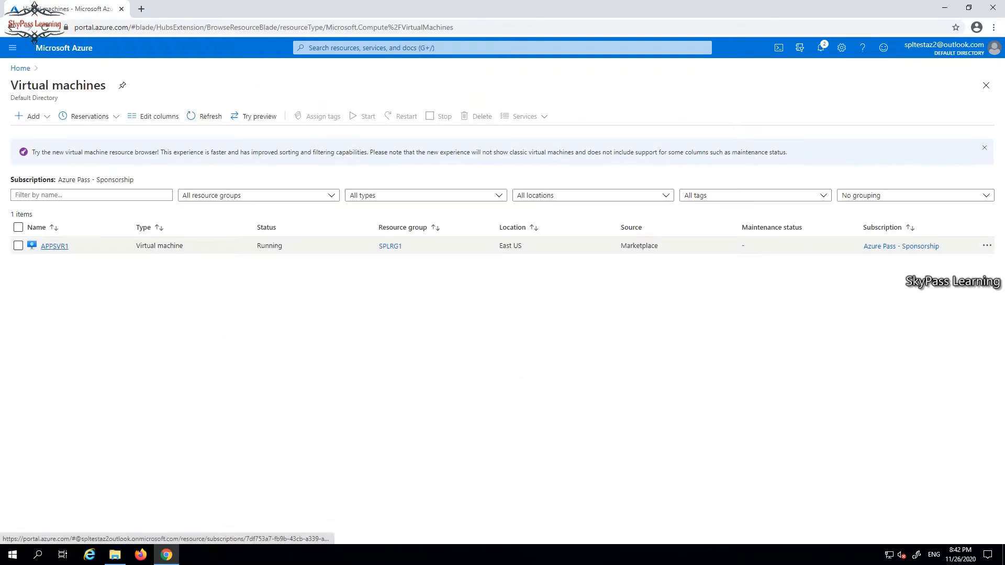
left_click(54, 246)
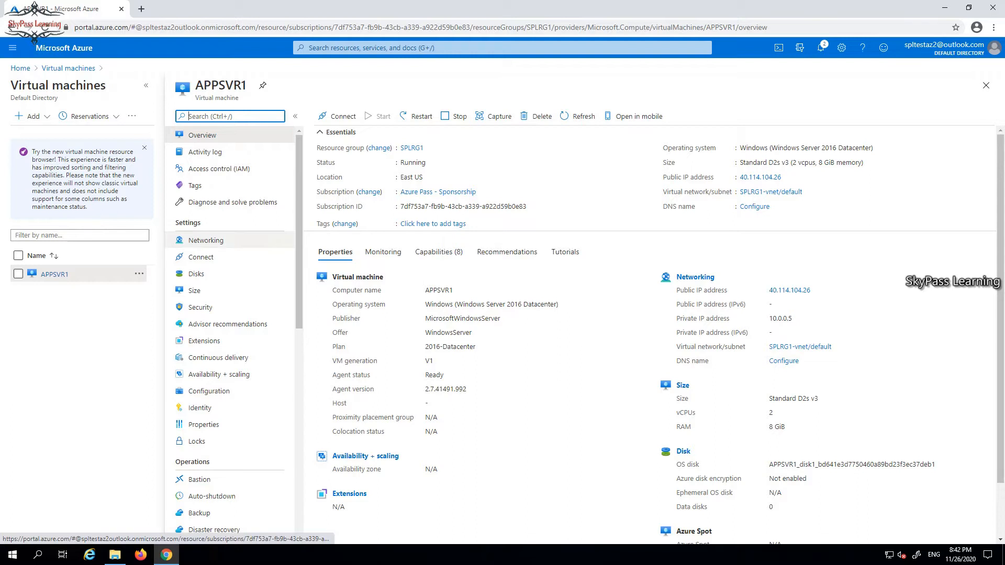
left_click(206, 240)
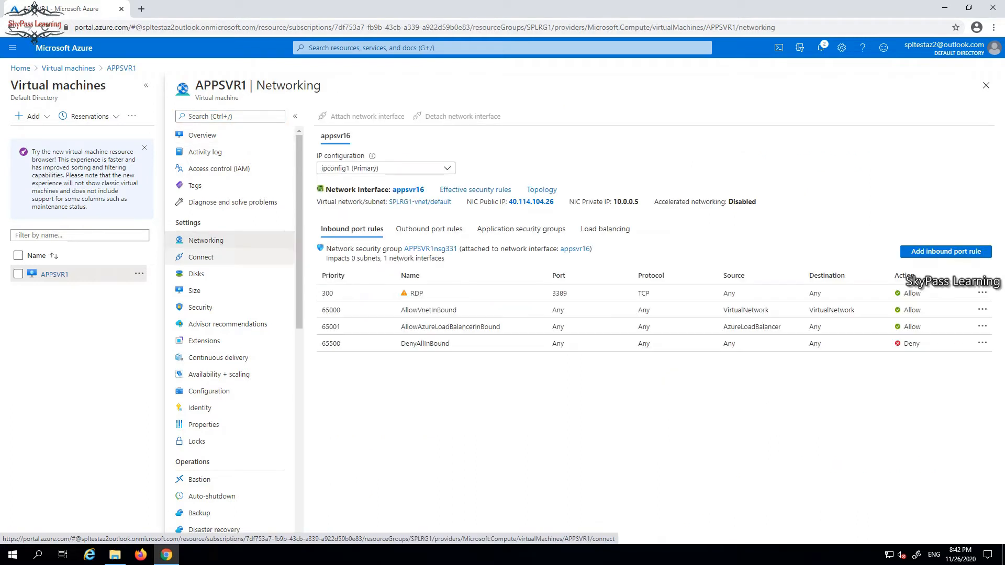
left_click(201, 256)
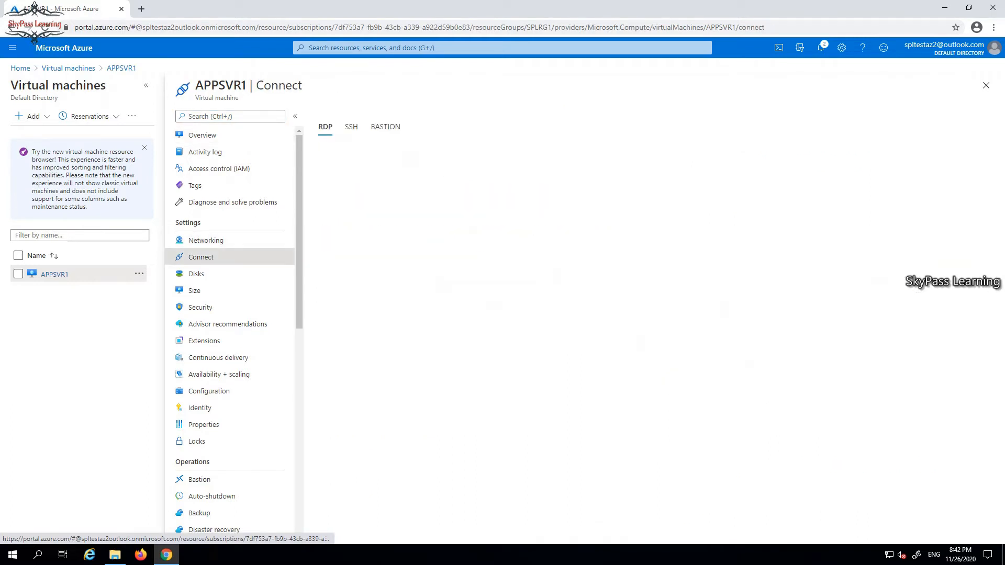
left_click(196, 274)
left_click(194, 291)
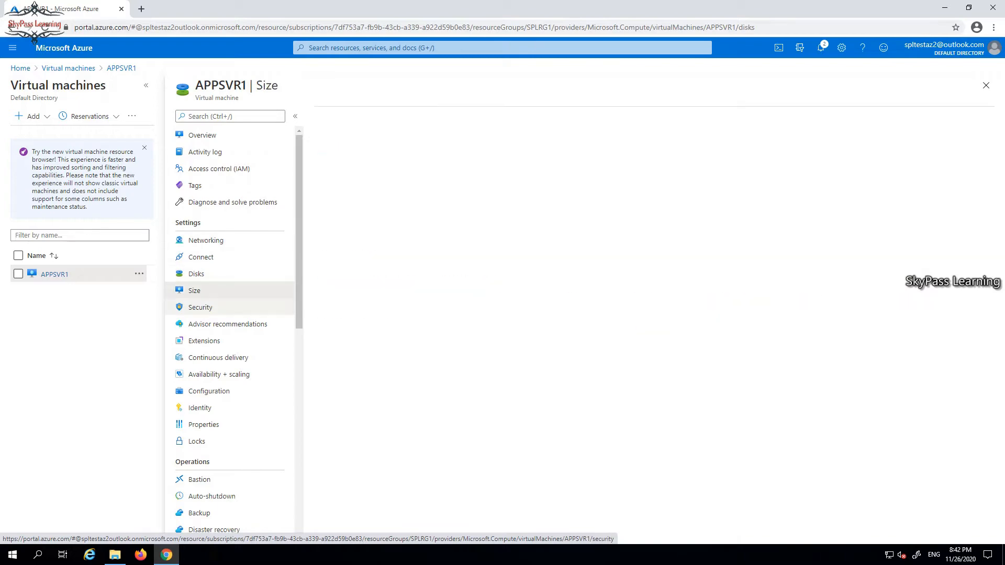
left_click(200, 307)
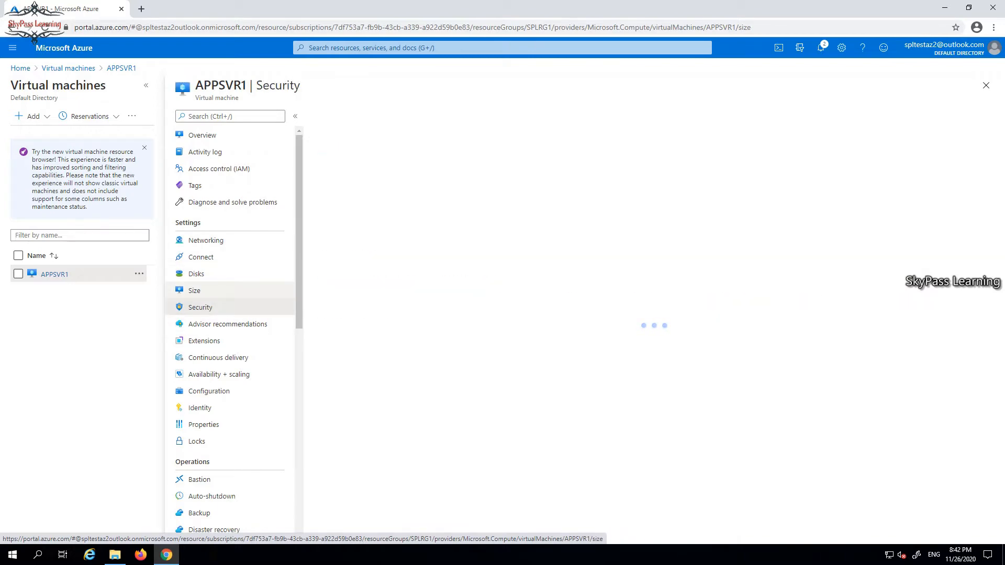
left_click(196, 274)
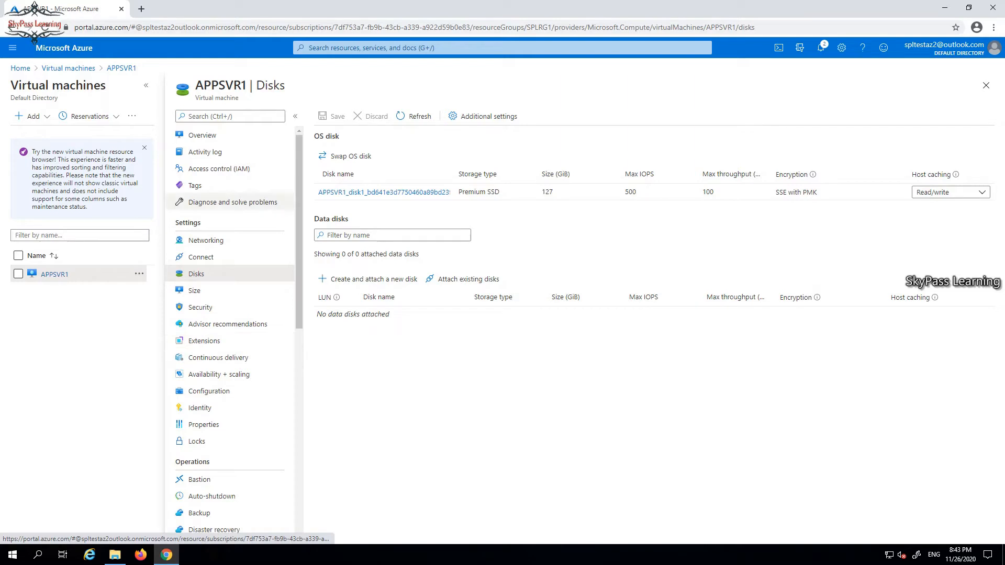
Check APPSVR1's RDP Connect settings, then go back to the VM's Overview.
scroll(230, 219, "down", 4)
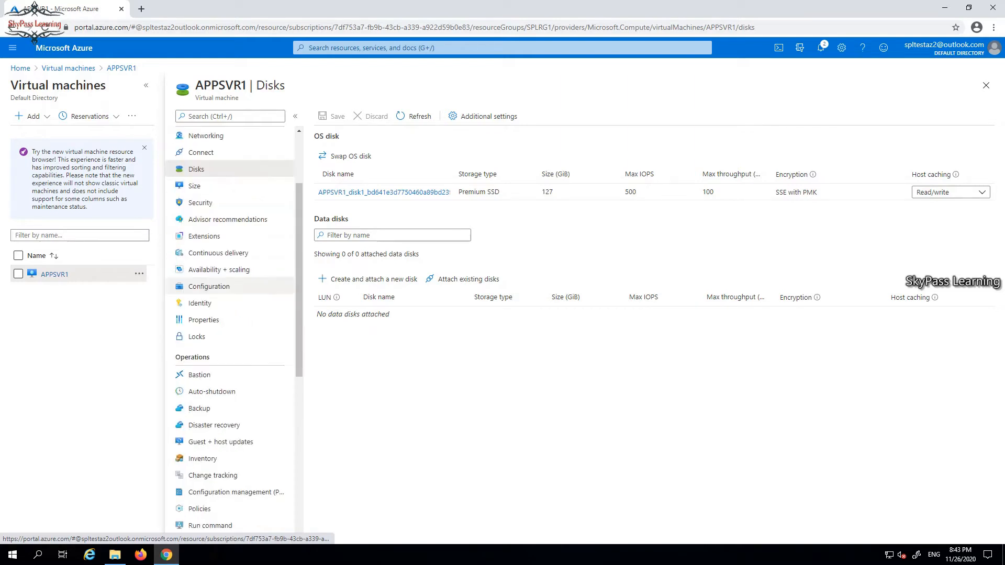
scroll(231, 173, "up", 4)
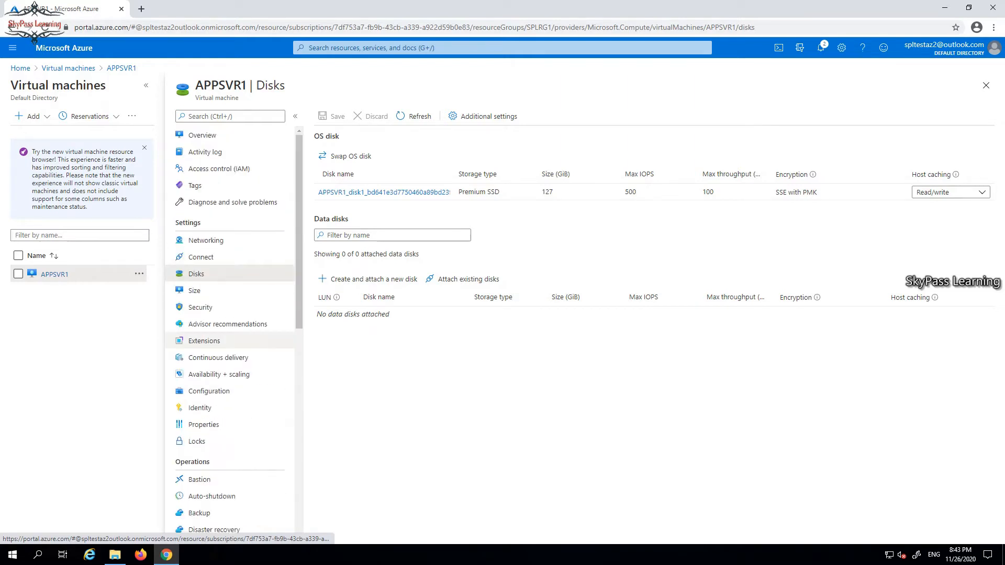
left_click(202, 135)
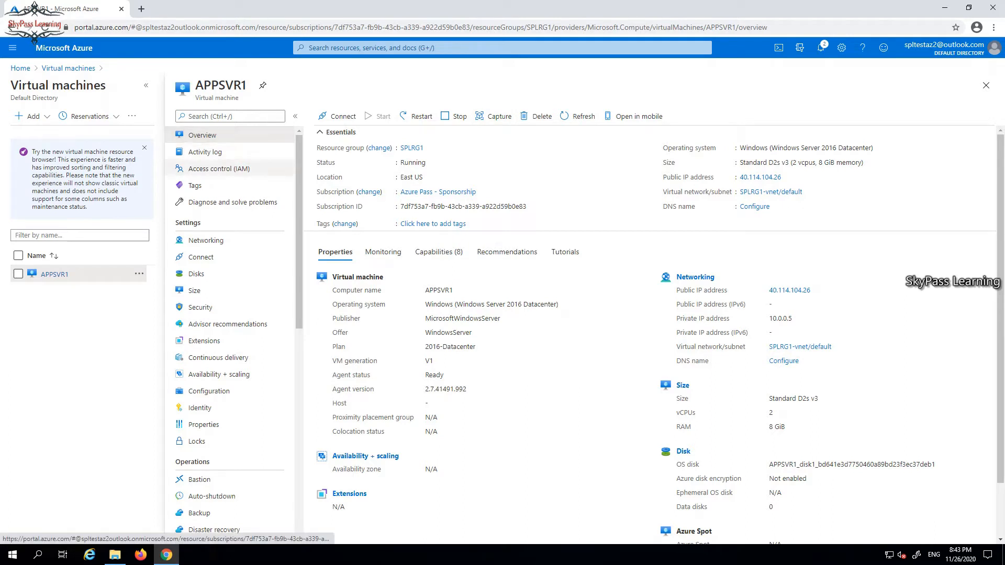
left_click(201, 257)
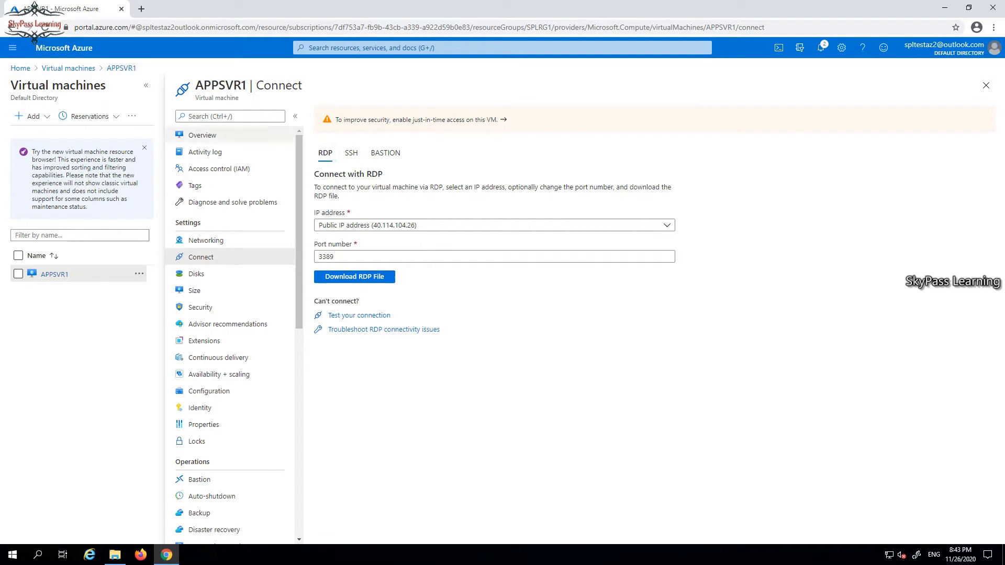
left_click(202, 135)
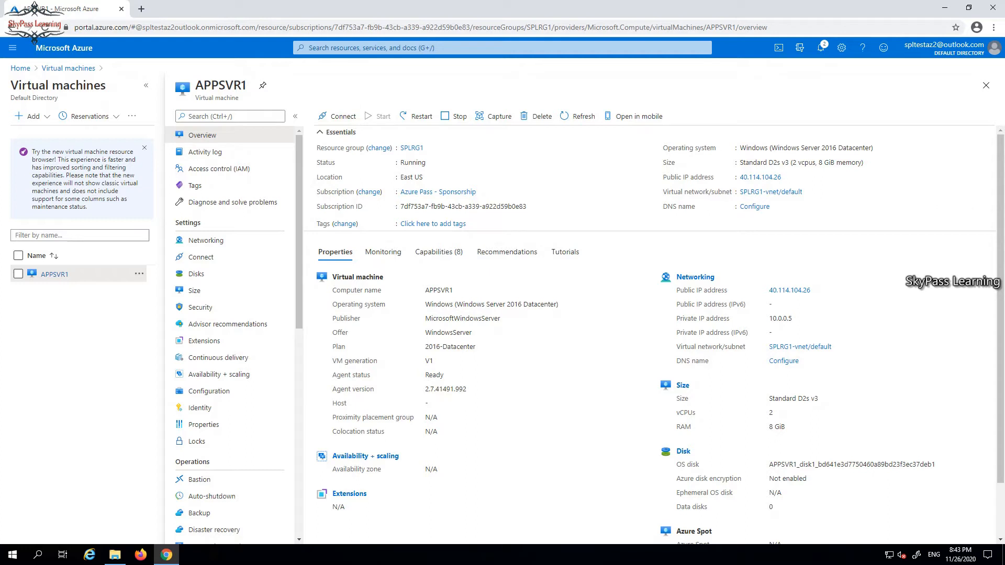
Review APPSVR1's Monitoring, Capabilities, Recommendations and Properties tabs on the Overview.
left_click(383, 252)
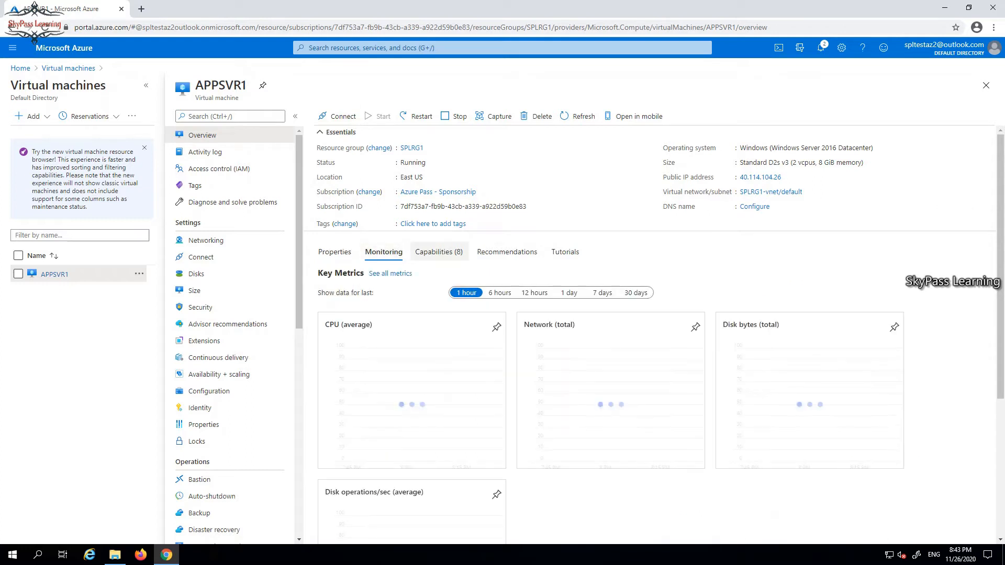
left_click(439, 252)
left_click(507, 253)
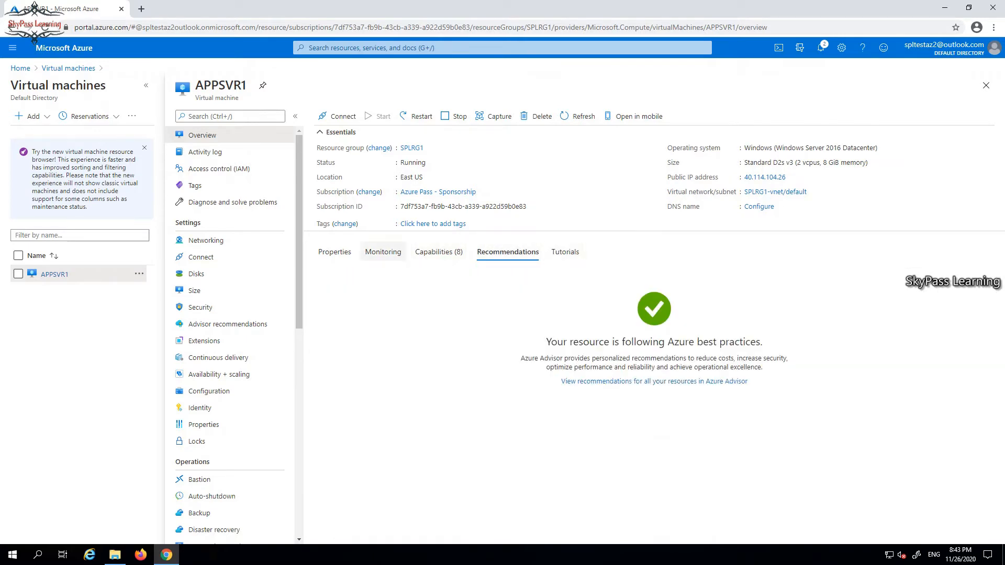
left_click(335, 252)
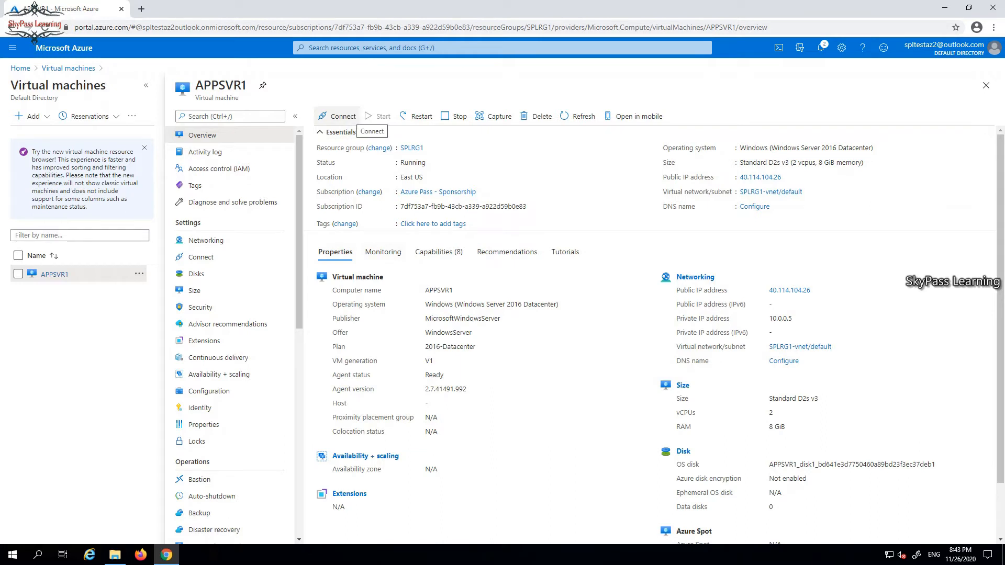
Download the RDP connection file for APPSVR1 from Connect > RDP.
left_click(340, 116)
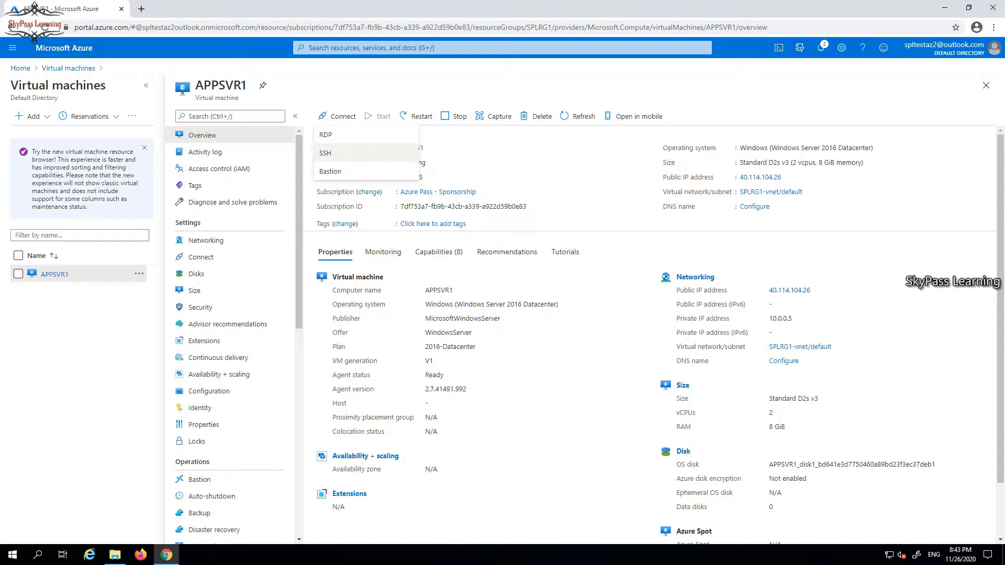
left_click(327, 135)
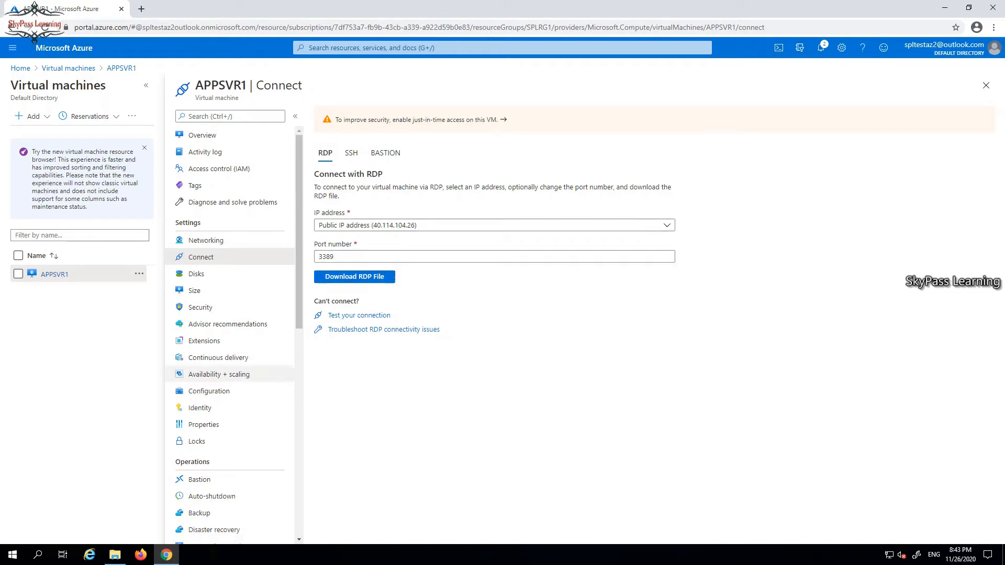
left_click(361, 277)
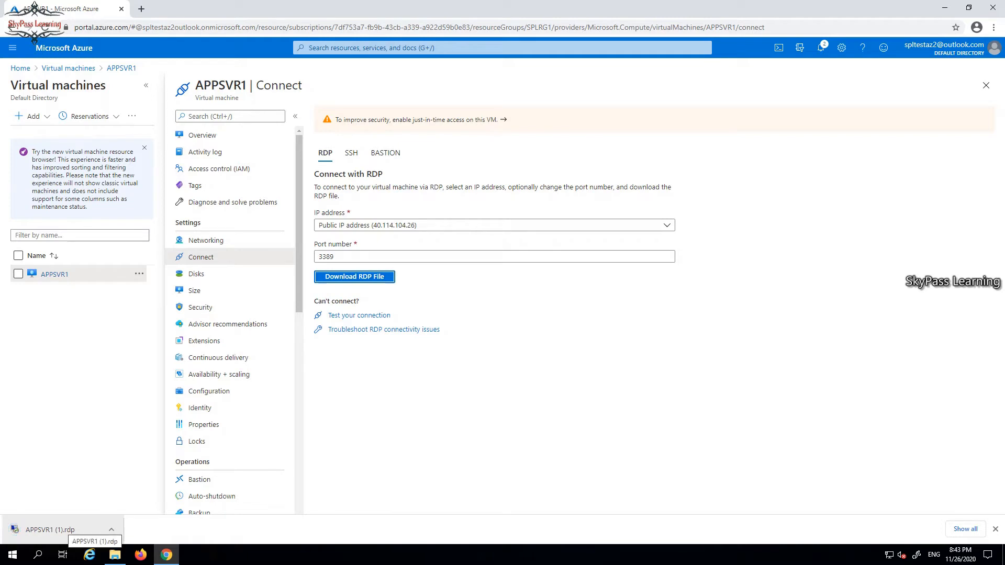
Open the downloaded RDP file and sign in to APPSVR1 with the local administrator account, accepting the certificate.
left_click(57, 530)
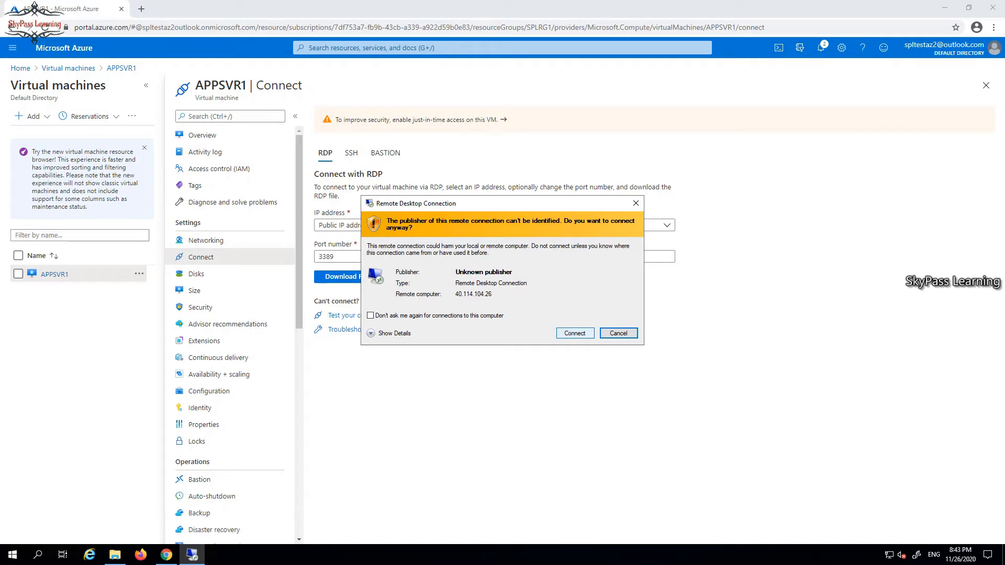
left_click(575, 334)
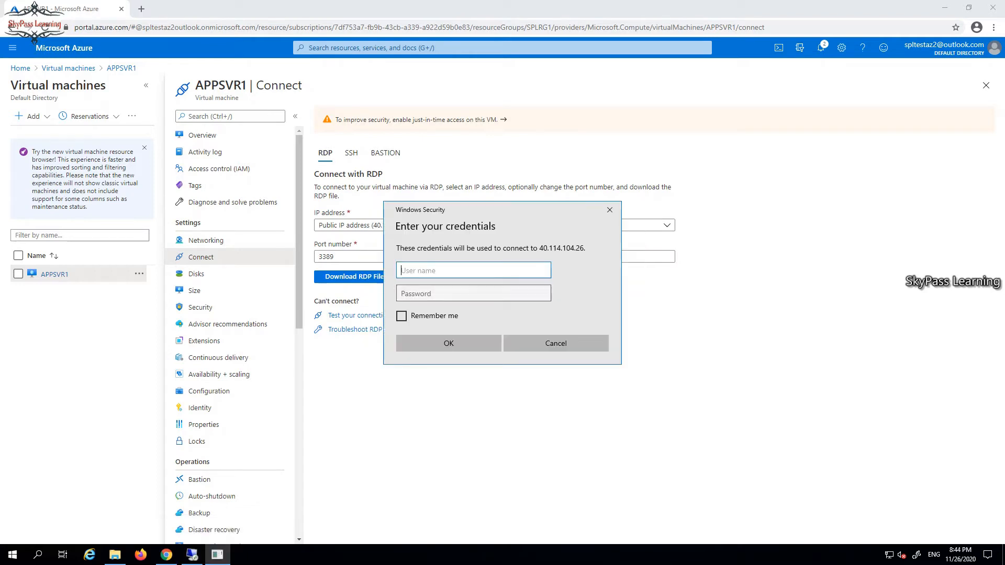
type(".\\spa")
key("BackSpace")
type("ladmin")
key("Tab")
type("****")
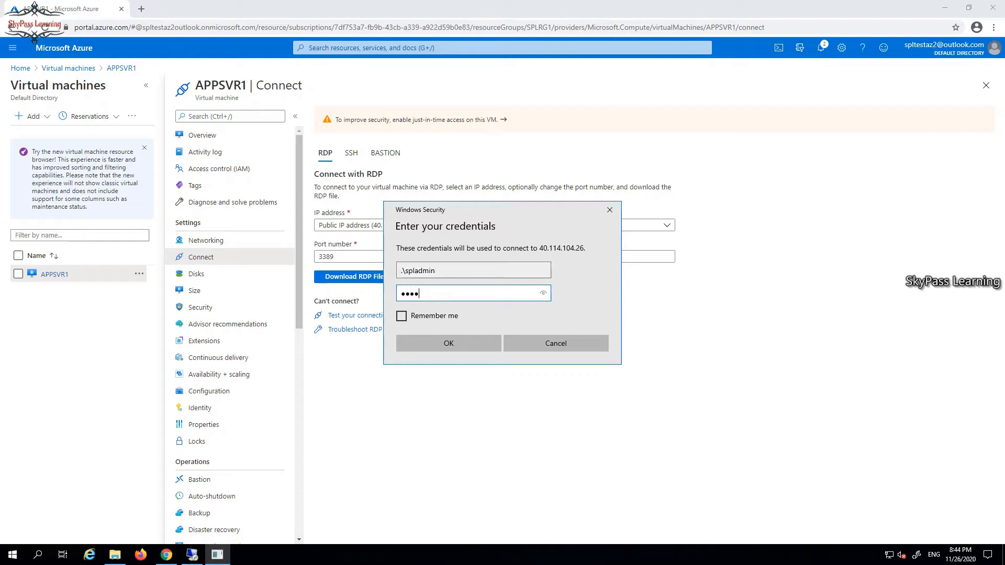
type("********")
key("Return")
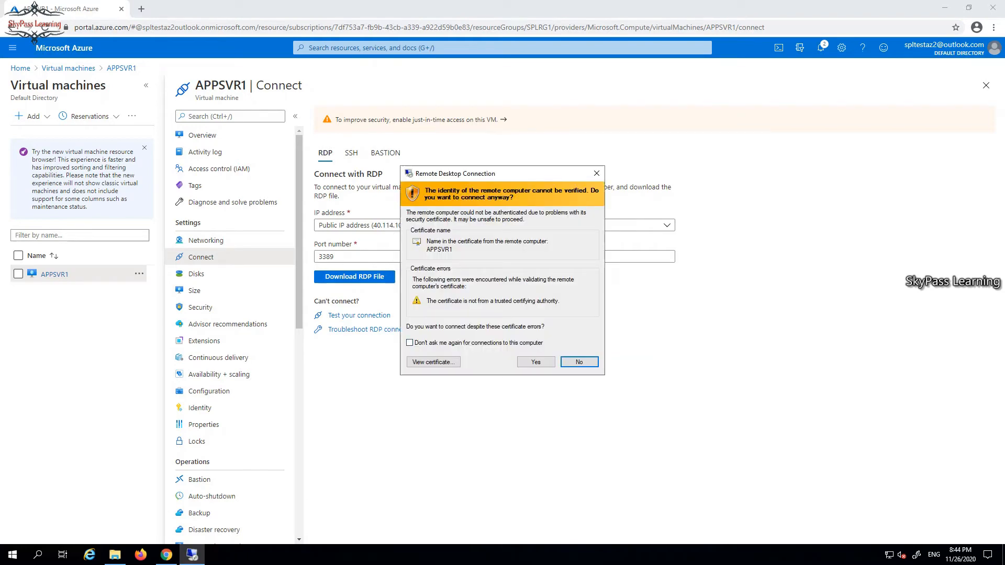
left_click(536, 362)
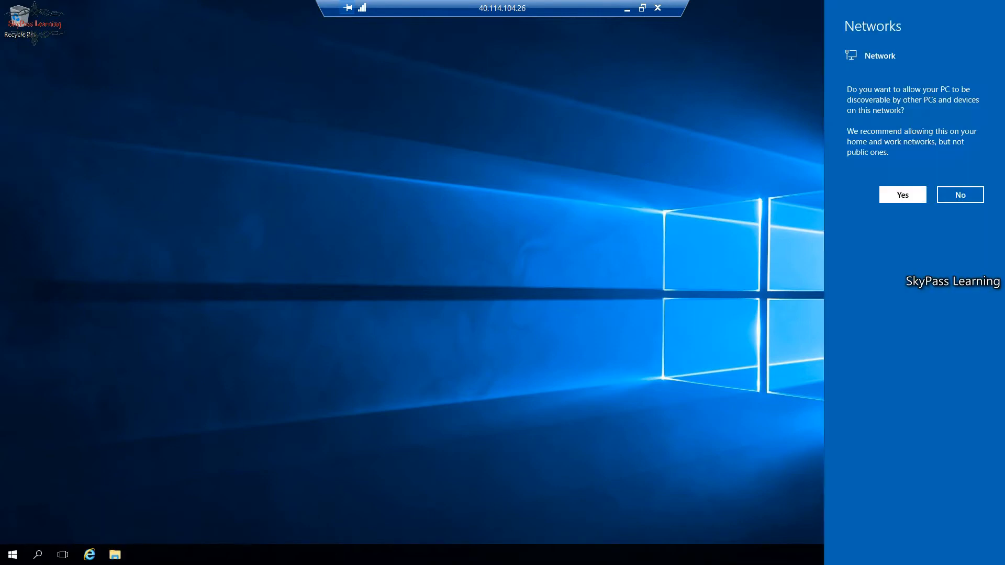
Allow network discovery and open the Ethernet status from Network and Sharing Center.
left_click(903, 195)
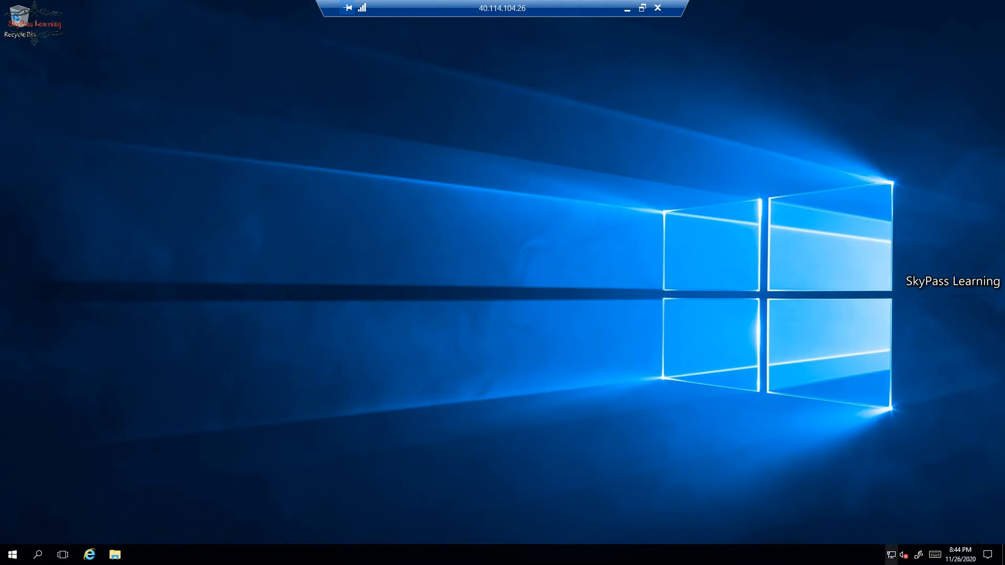
right_click(890, 554)
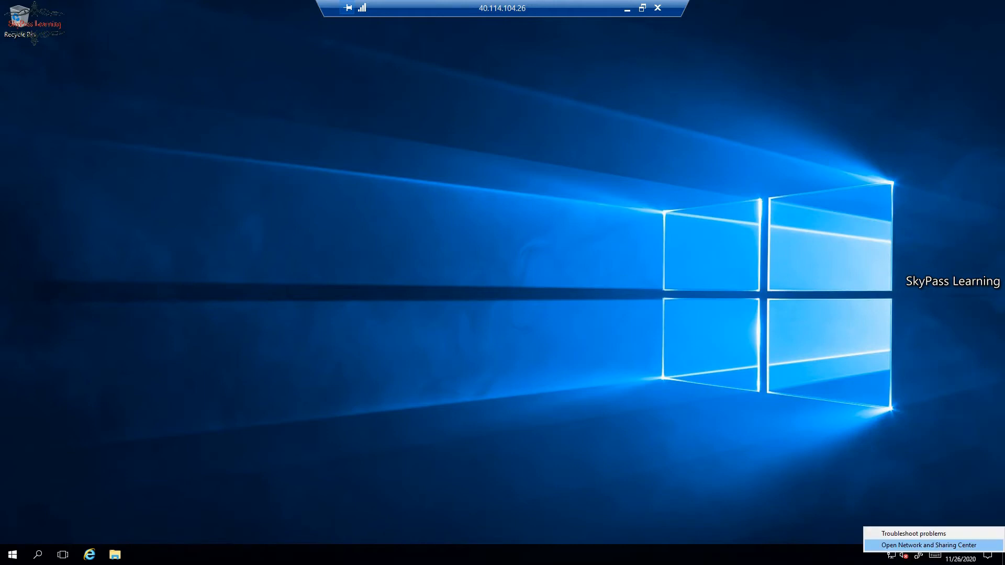
left_click(929, 544)
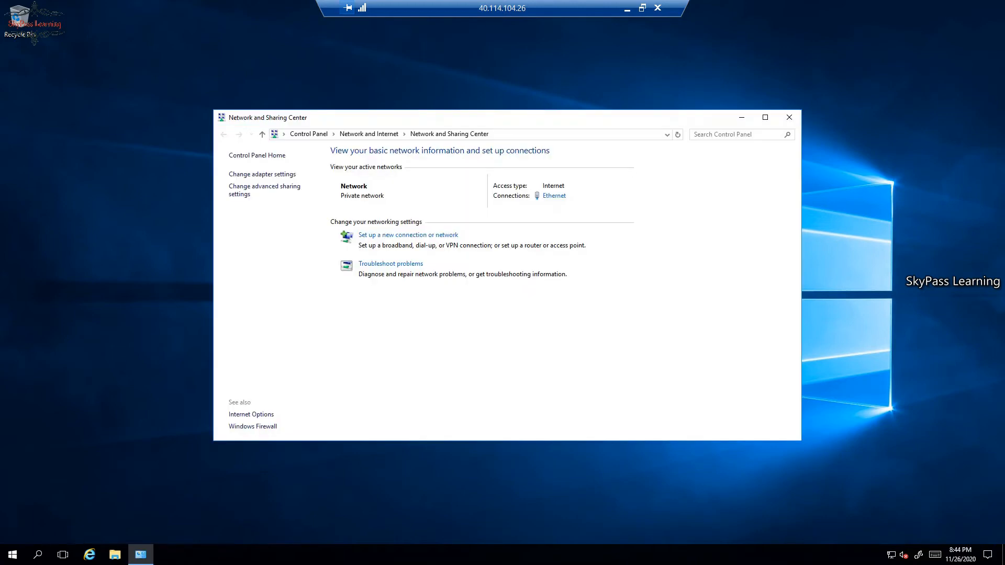
left_click(554, 196)
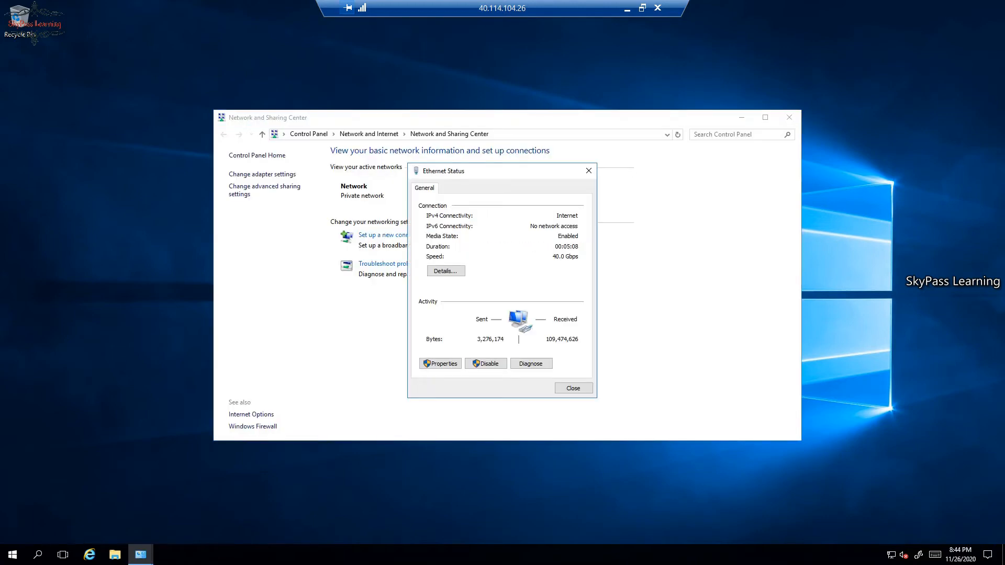
Check IPv4 10.0.0.5, gateway 10.0.0.1 and DHCP/DNS 168.63.129.16 in the details, then close both windows.
left_click(445, 271)
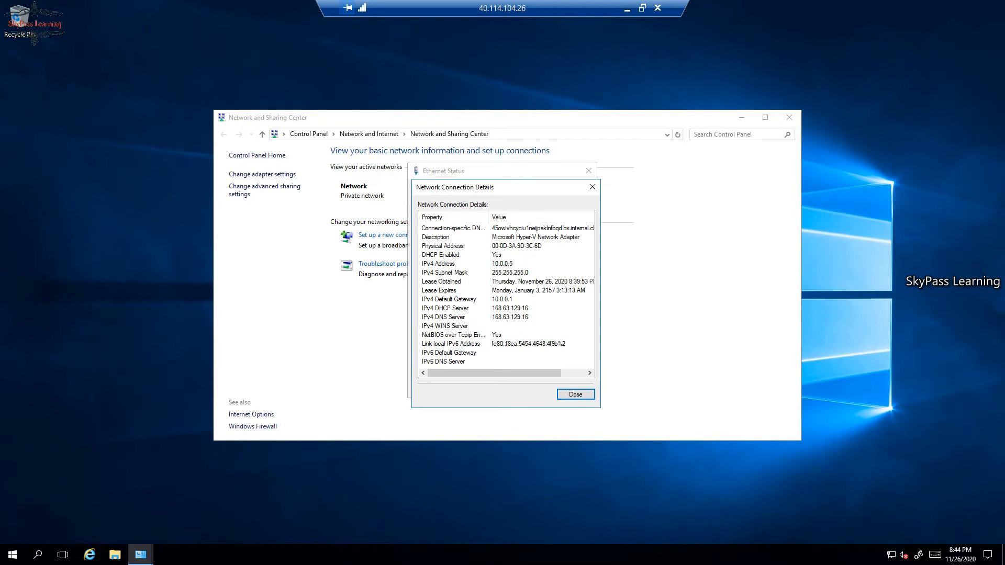
left_click(460, 263)
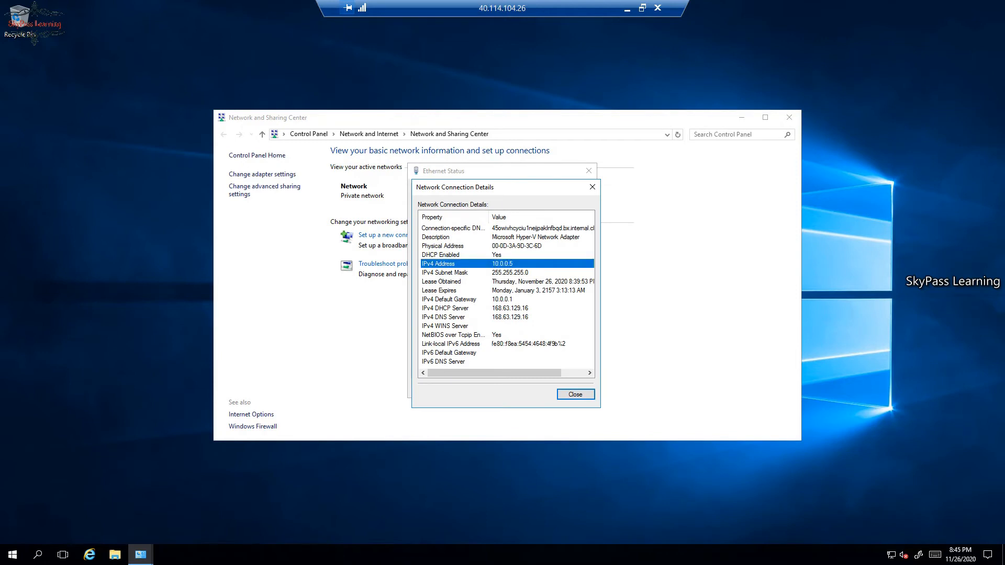
left_click(460, 299)
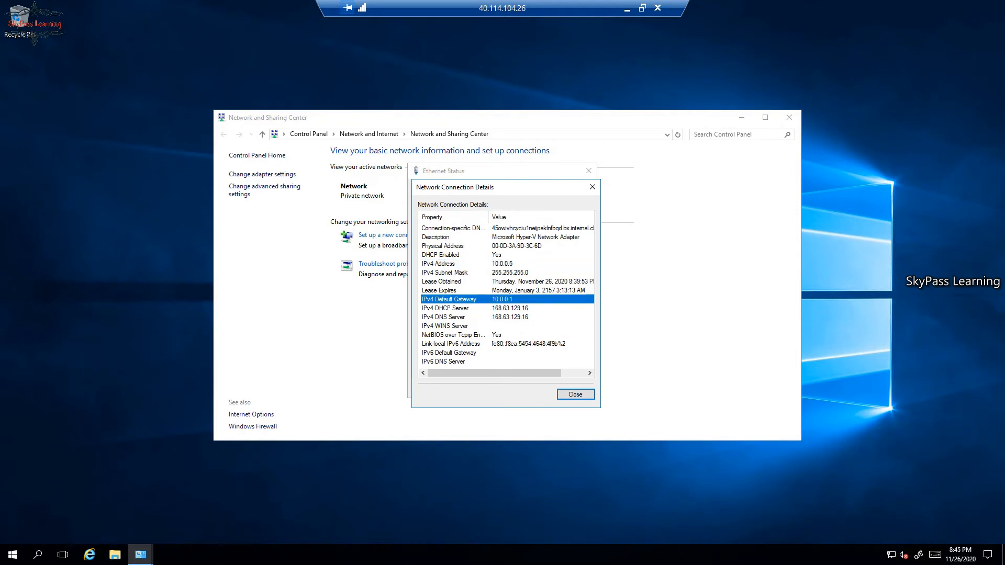
left_click(460, 308)
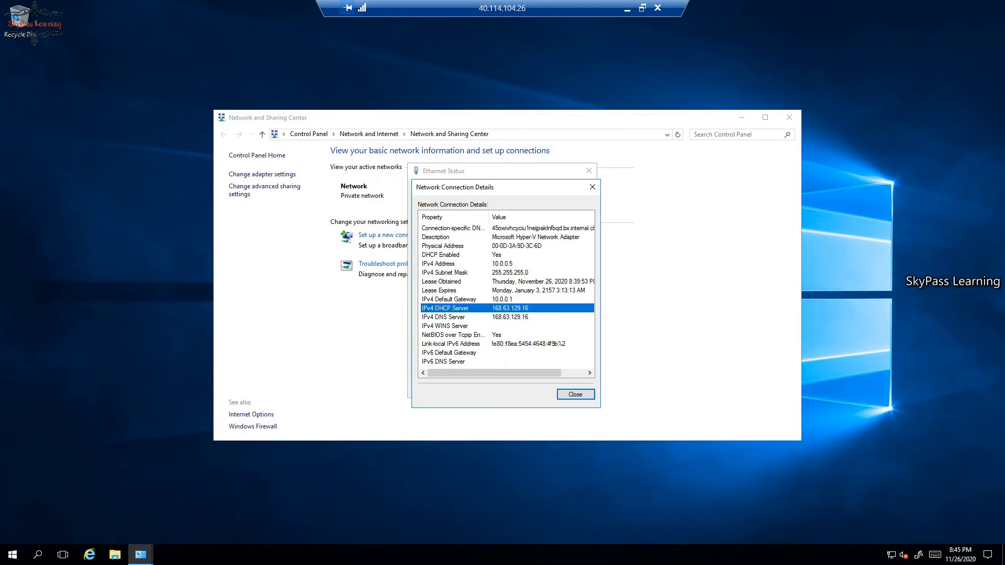
left_click(460, 317)
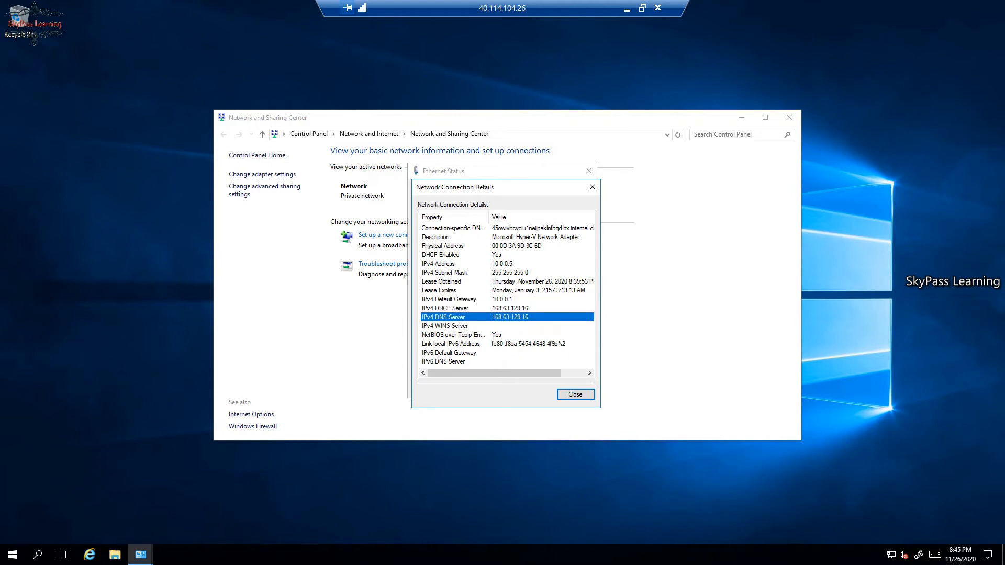
left_click(461, 299)
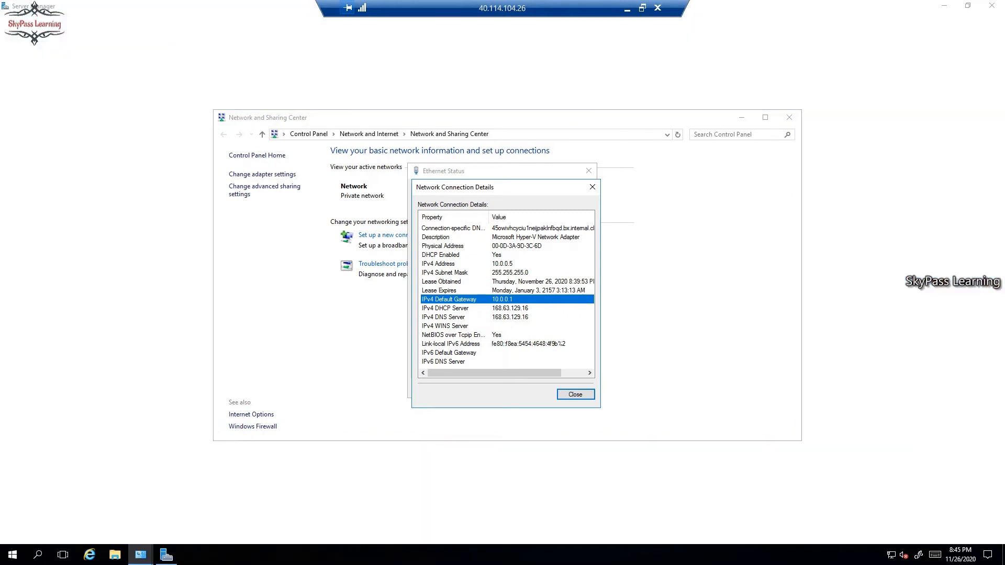
left_click(460, 263)
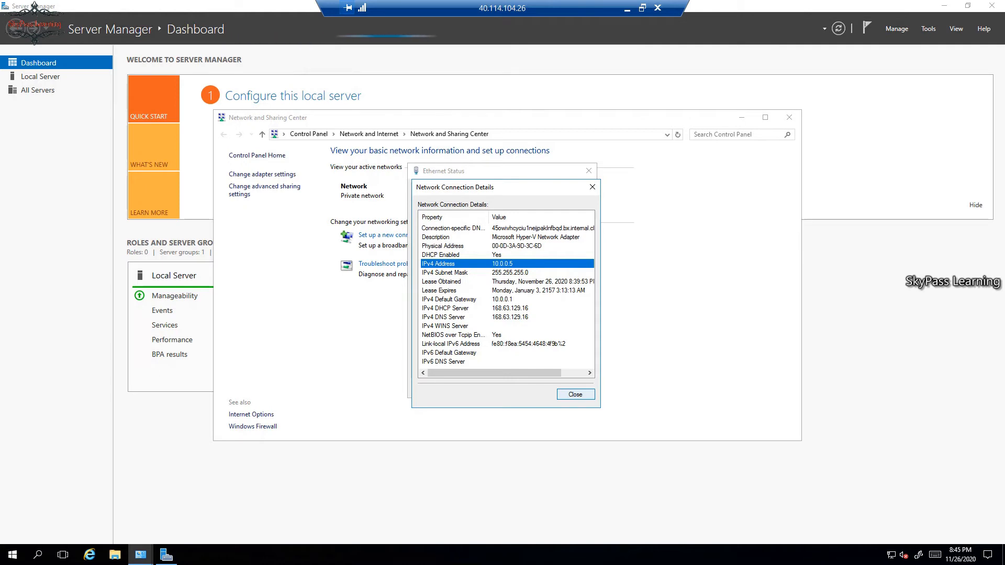
left_click(575, 392)
left_click(574, 390)
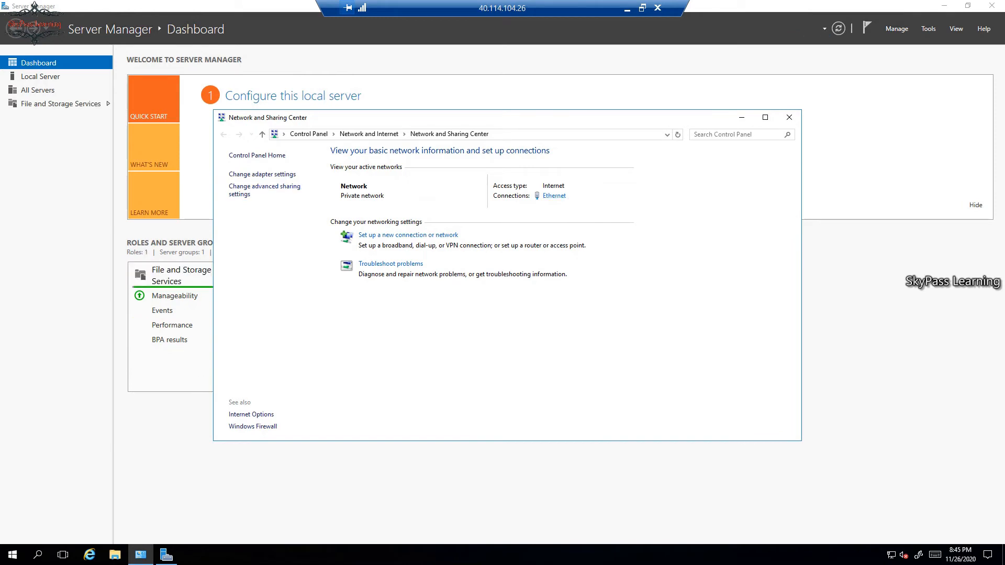
Close Network and Sharing Center and advance the Add Roles and Features wizard to Server Roles.
left_click(789, 118)
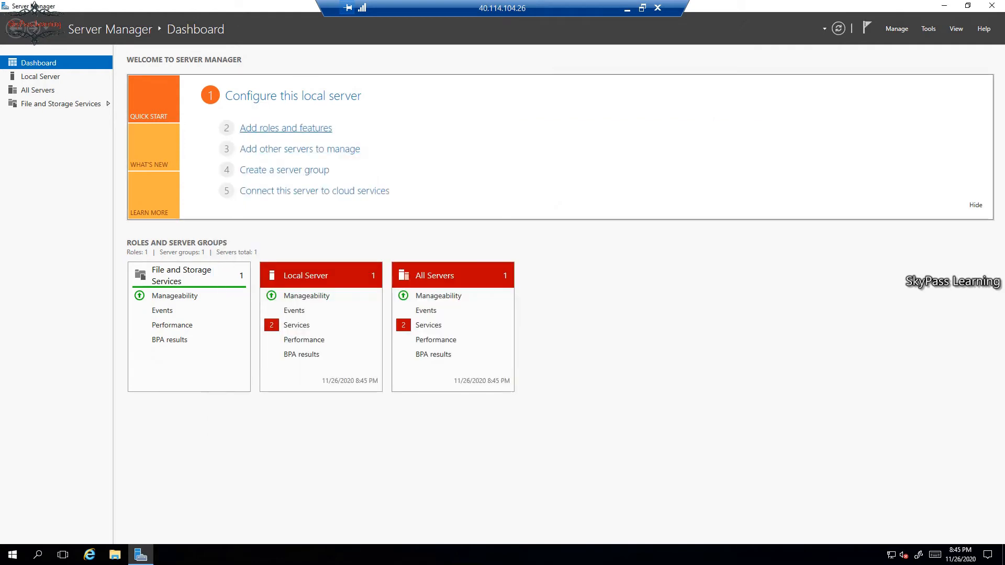
left_click(286, 128)
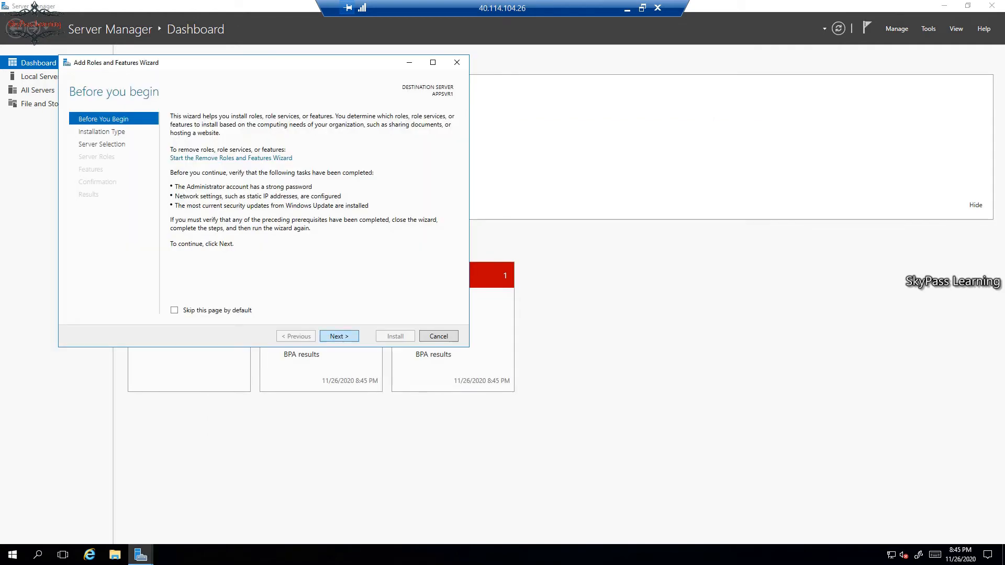
left_click(339, 337)
left_click(339, 336)
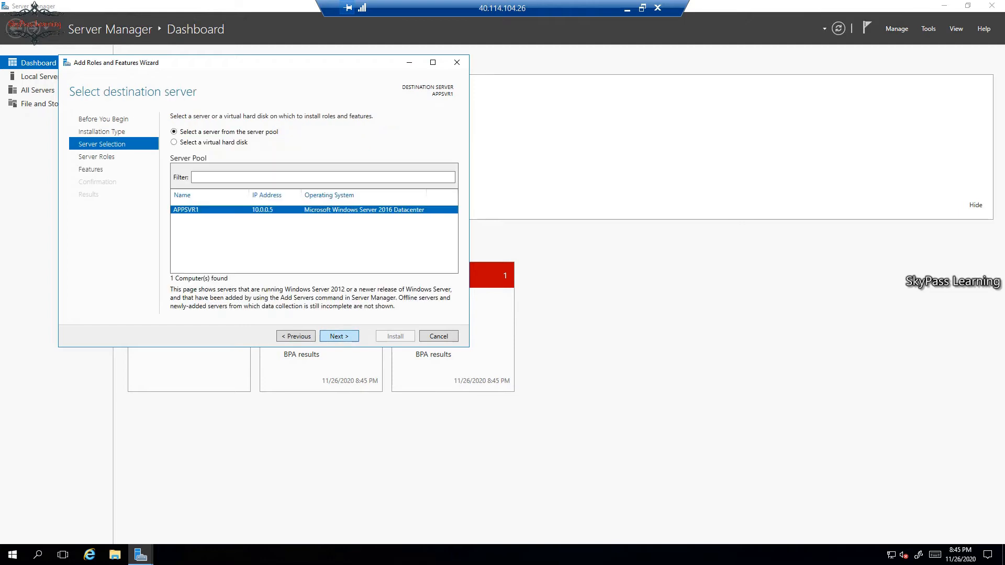
left_click(339, 337)
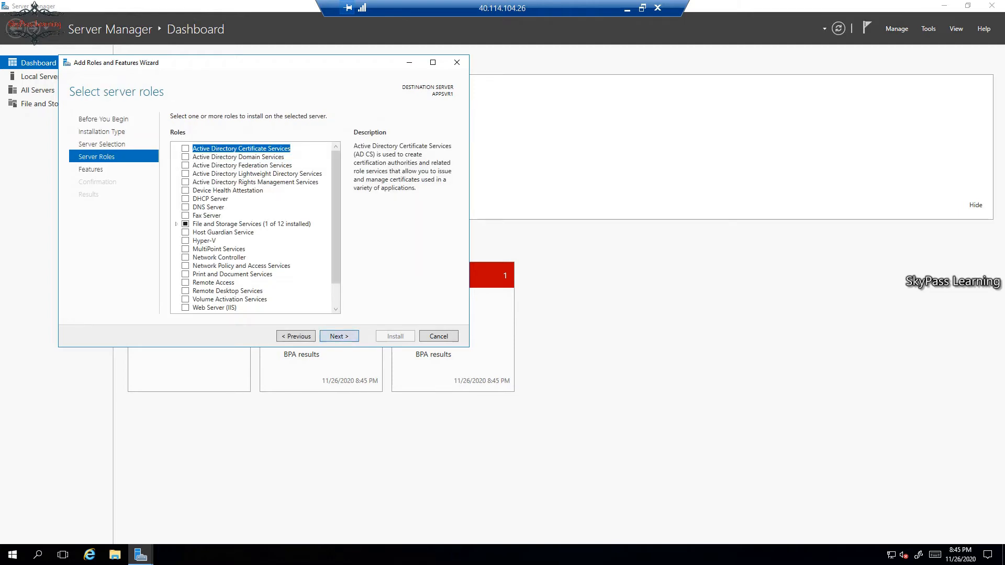
scroll(335, 235, "down", 1)
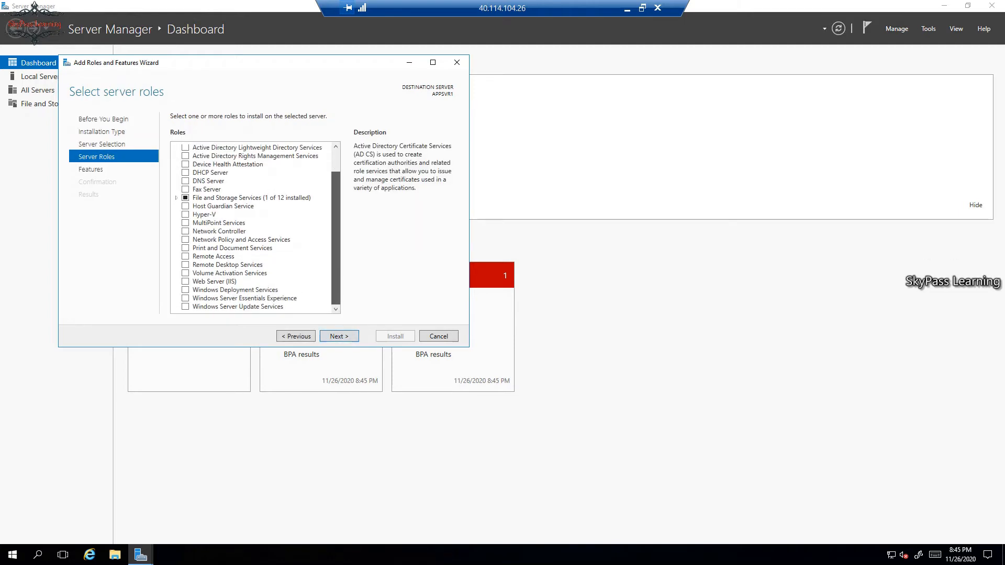
scroll(336, 235, "up", 1)
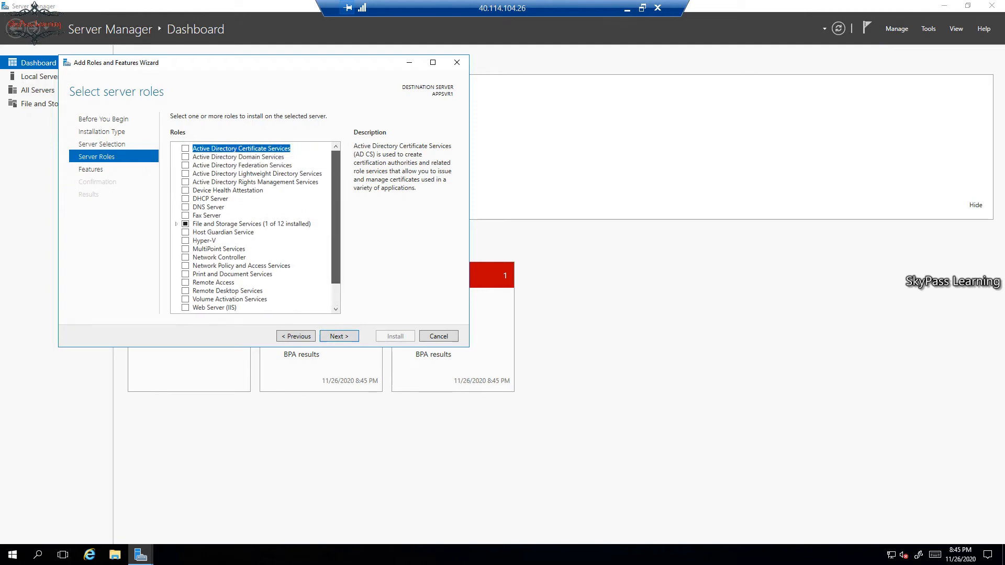
Look at the DHCP Server role, then back out without adding it.
left_click(185, 199)
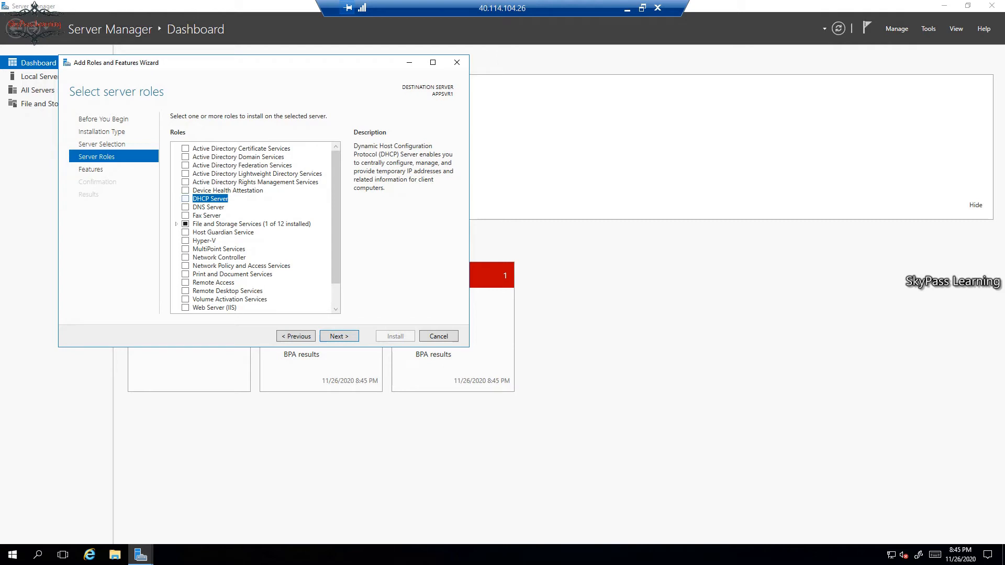
left_click(185, 199)
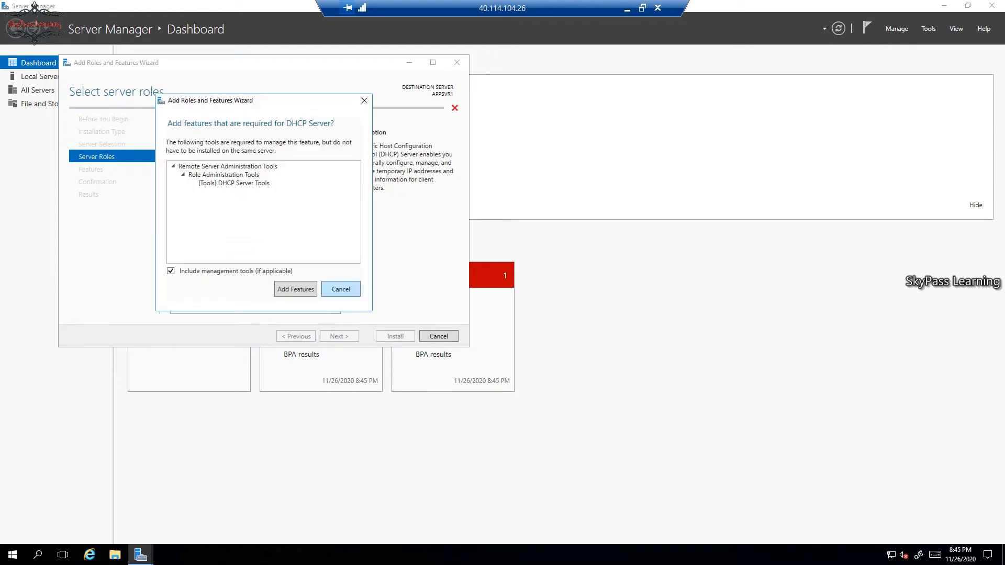
left_click(337, 289)
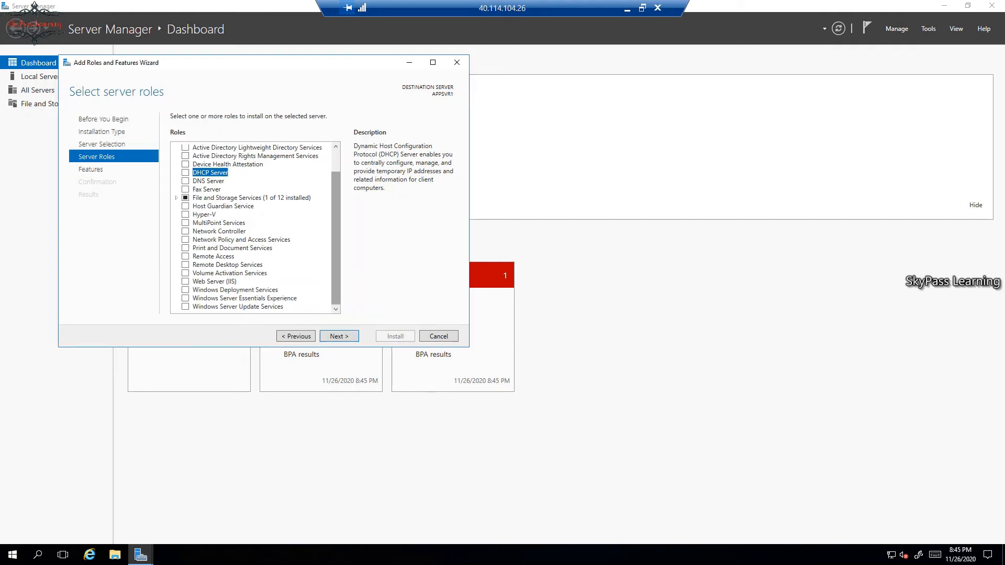
Try the Network Load Balancing feature, back out, and cancel the wizard without installing anything.
left_click(339, 337)
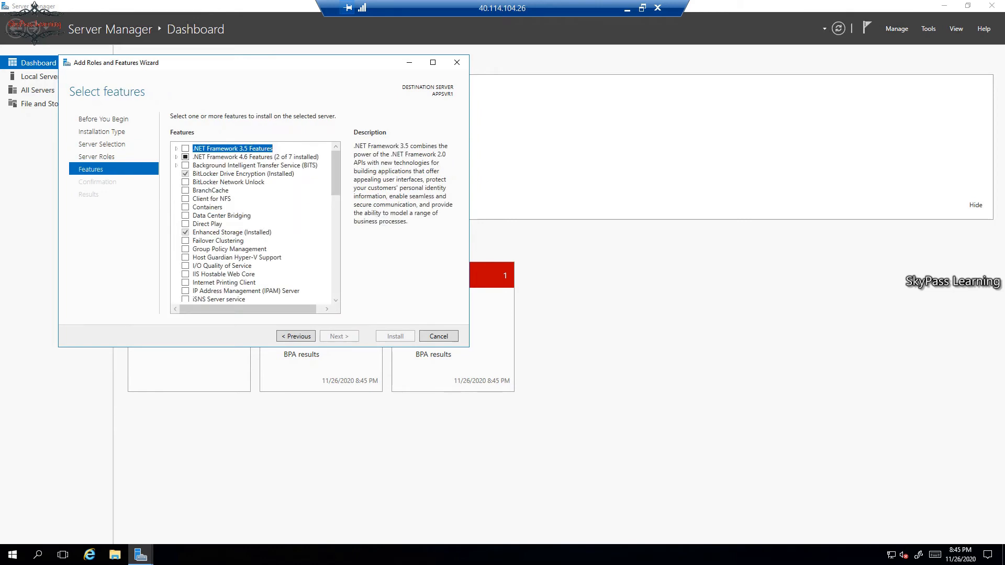
left_click_drag(336, 173, 336, 215)
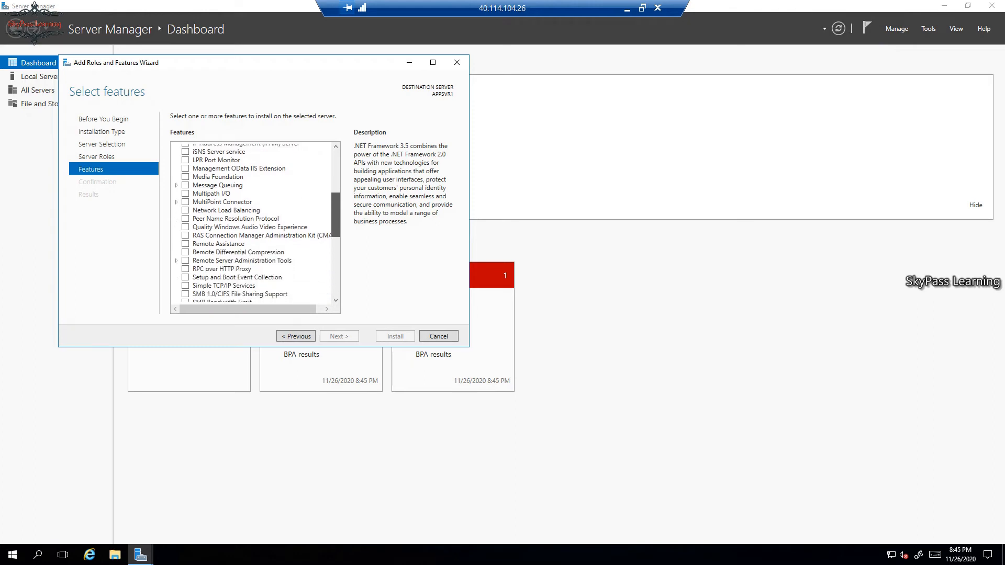
left_click(185, 210)
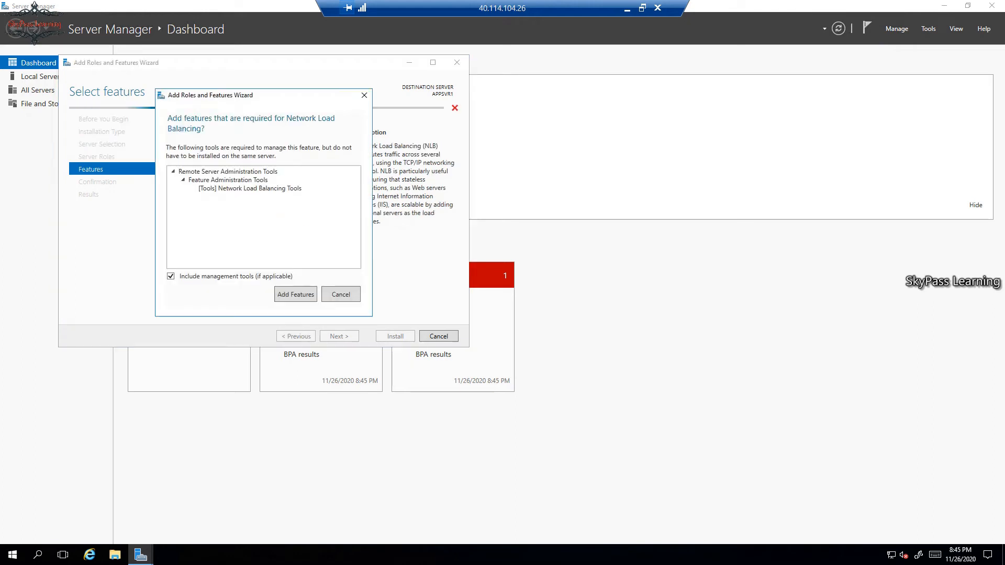
left_click(340, 295)
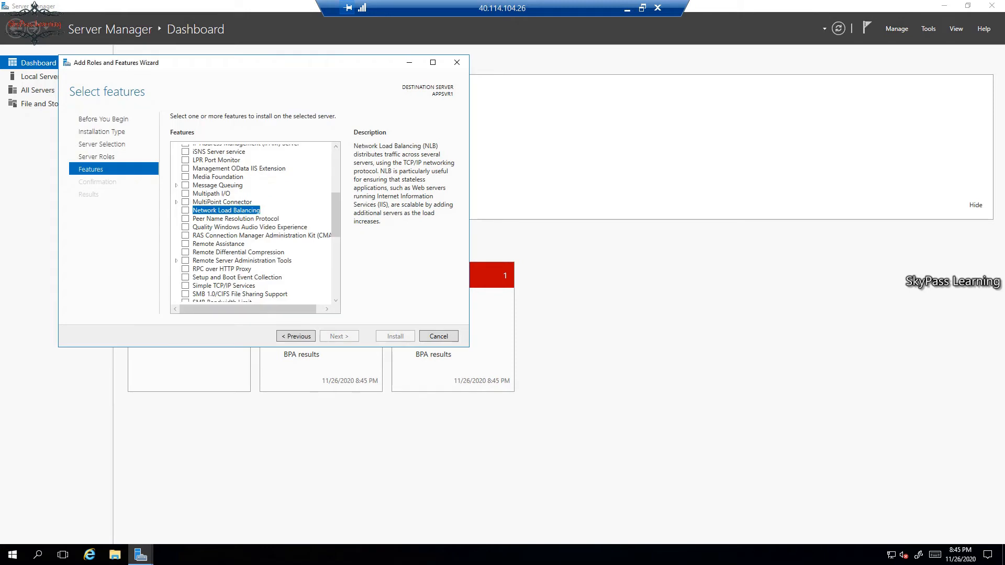
left_click(438, 335)
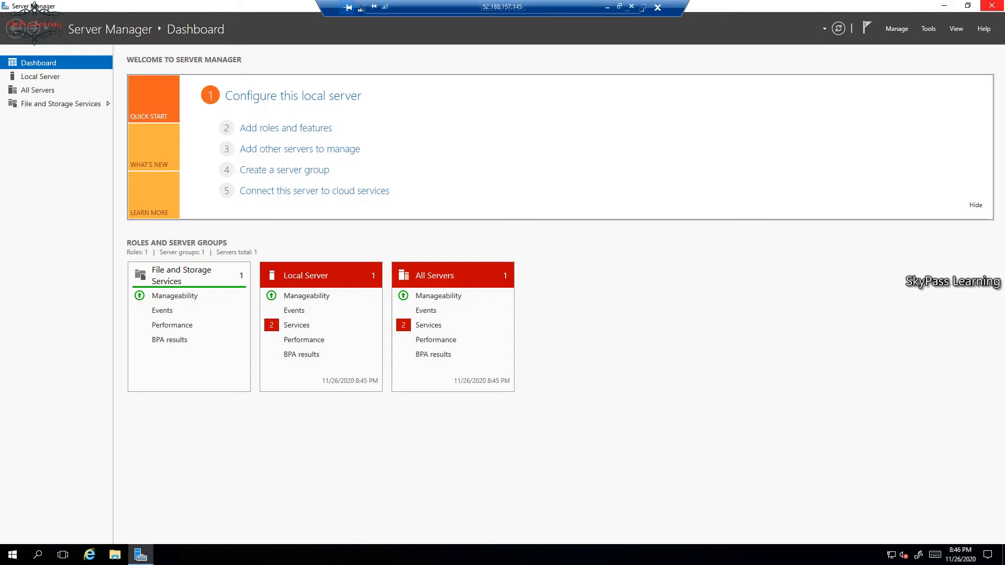
Close Server Manager and disconnect the RDP session through the Start menu power options.
left_click(992, 5)
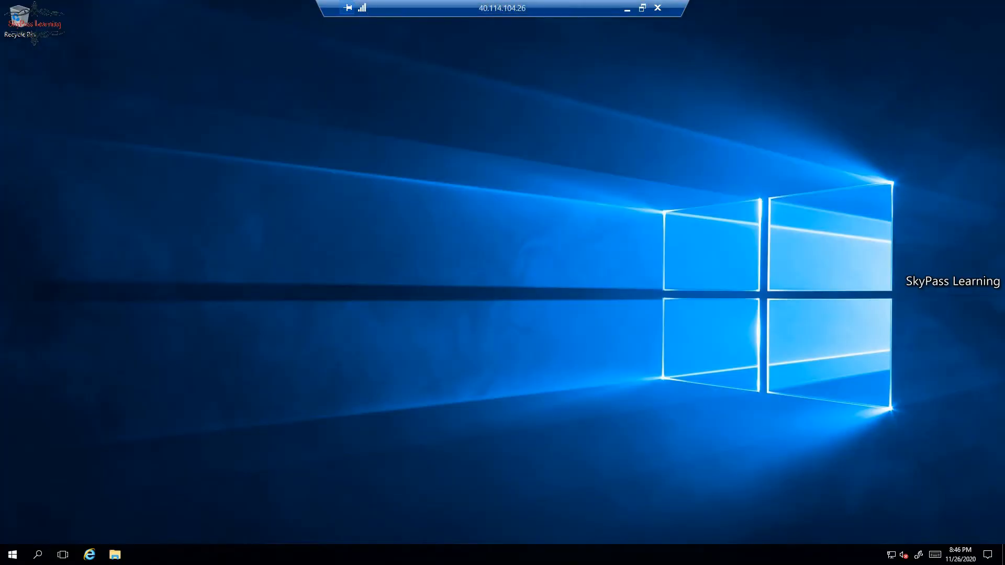
left_click(13, 554)
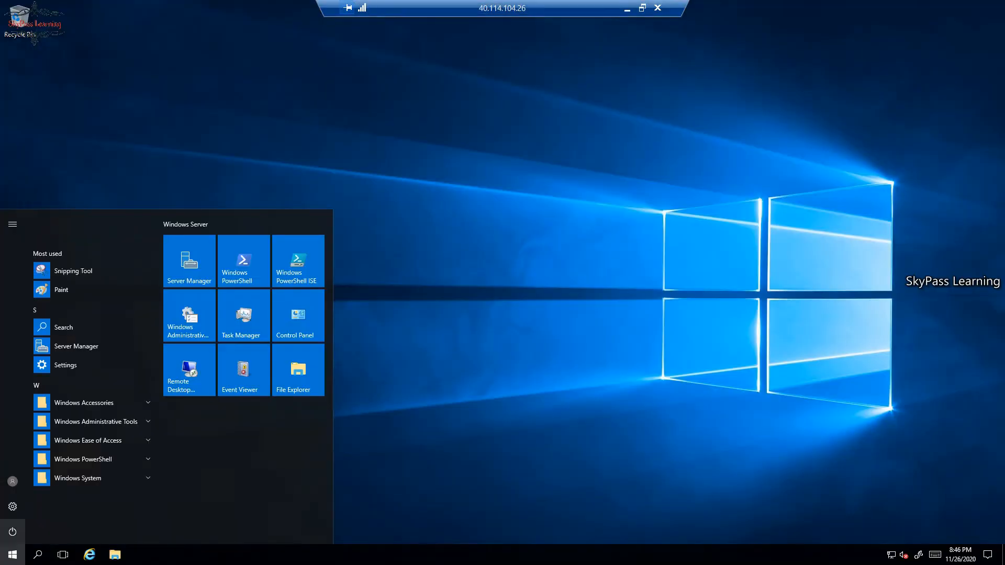
left_click(13, 531)
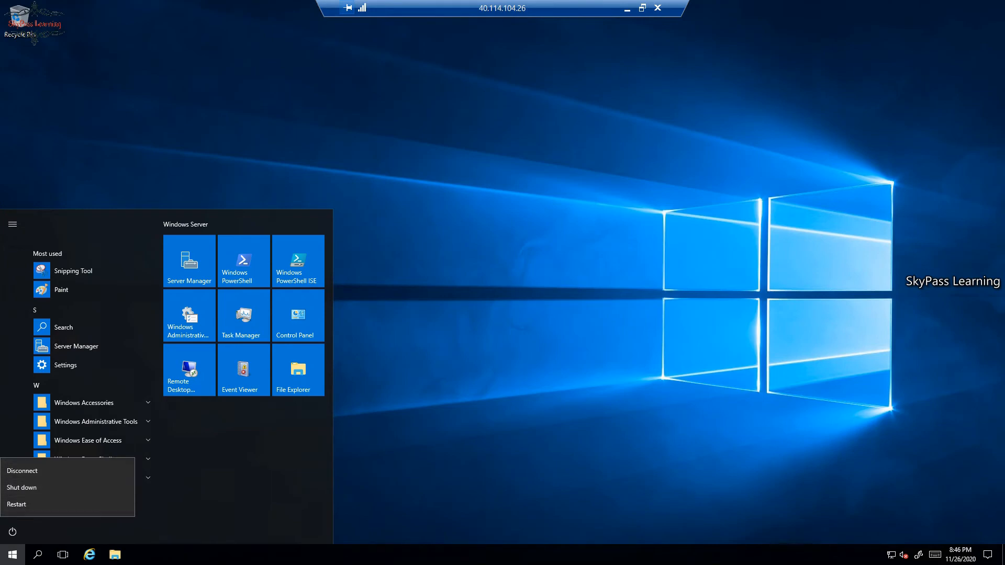
left_click(22, 470)
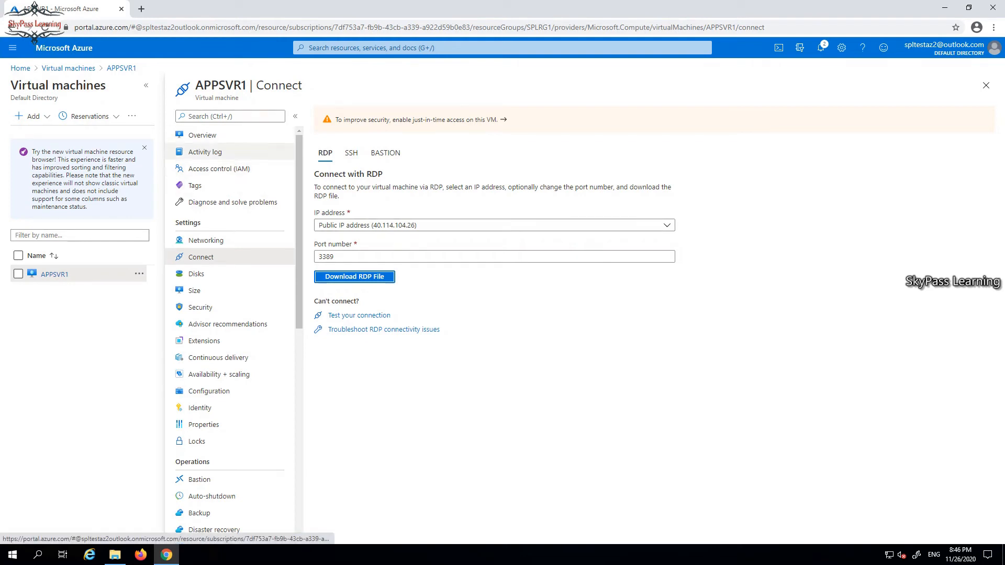
Show APPSVR1's Overview page again and bring up Chrome's main menu.
left_click(202, 135)
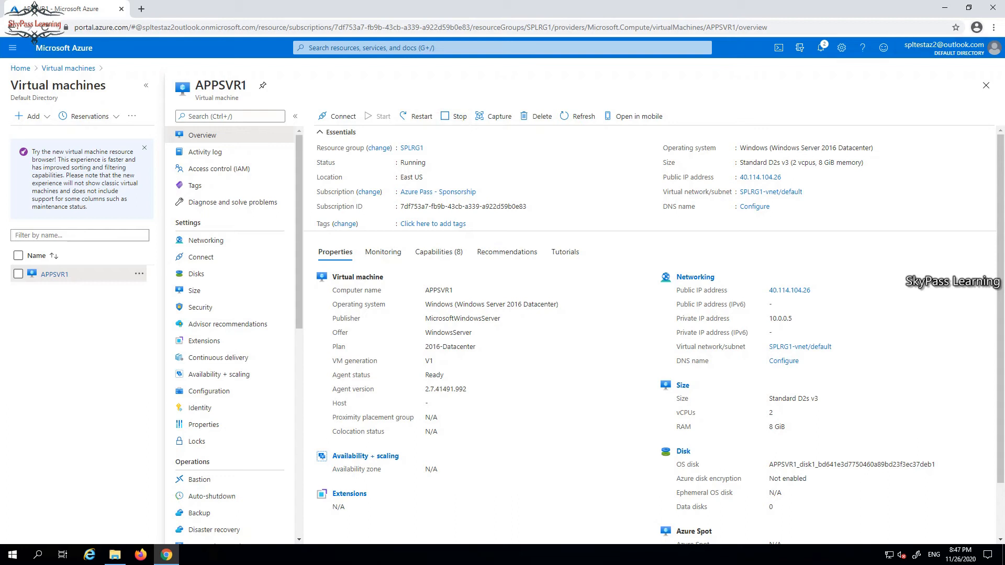
left_click(993, 27)
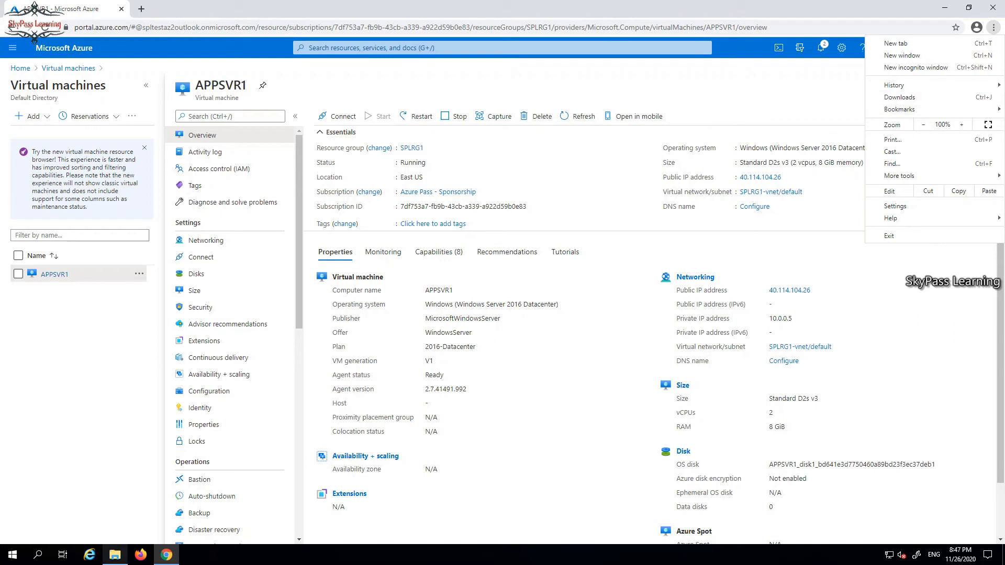
Launch APPSVR1 (1).rdp from Downloads and connect despite the unknown publisher warning.
left_click(115, 554)
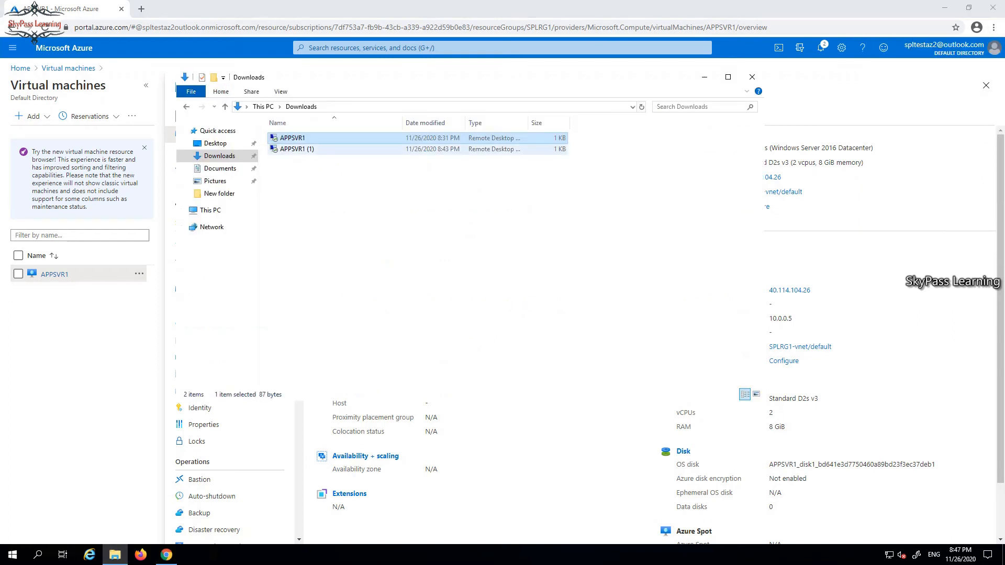
double_click(296, 149)
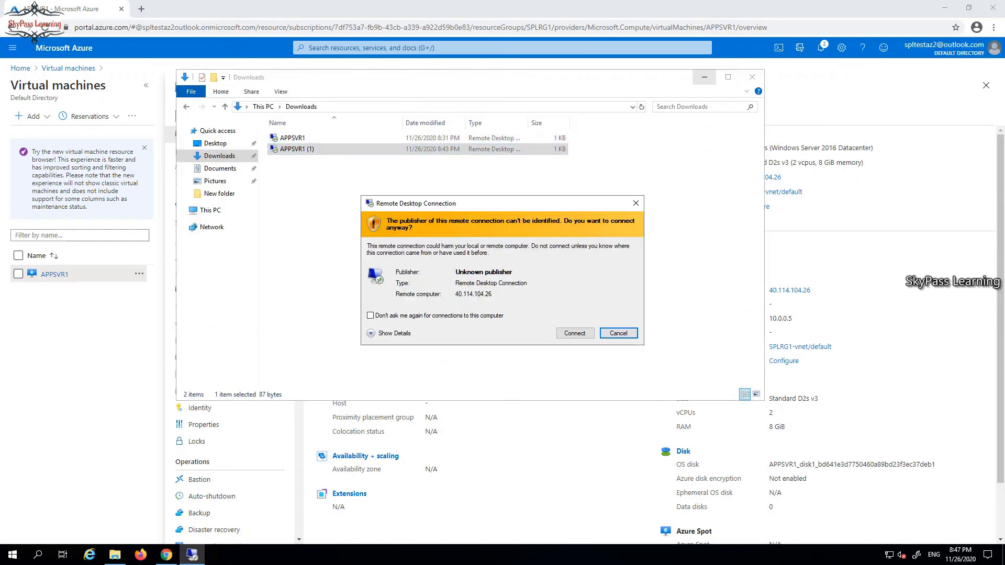
left_click(704, 78)
left_click(575, 333)
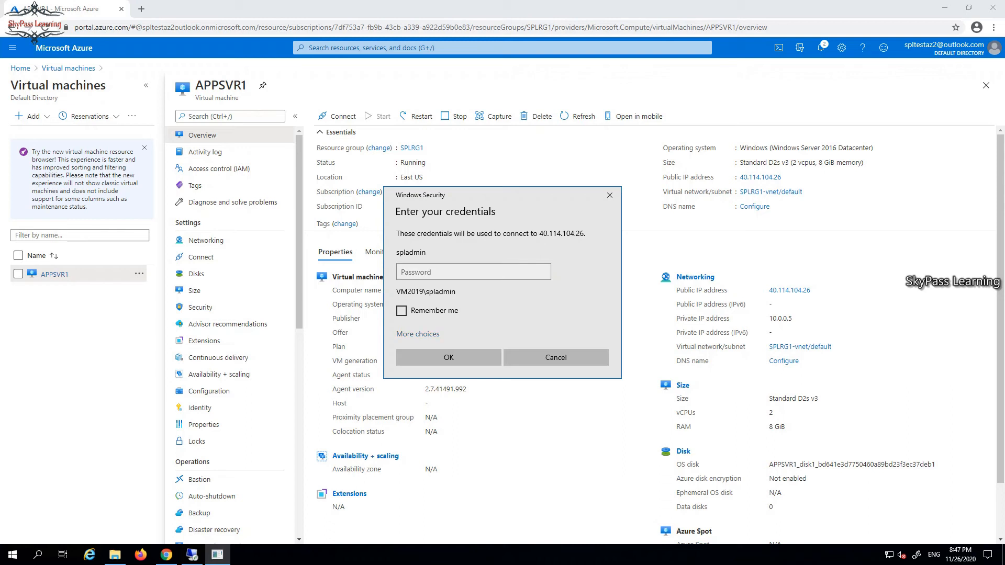
Sign in with a different account using the local administrator credentials and accept the certificate.
left_click(417, 333)
left_click(417, 334)
left_click(418, 334)
left_click(469, 386)
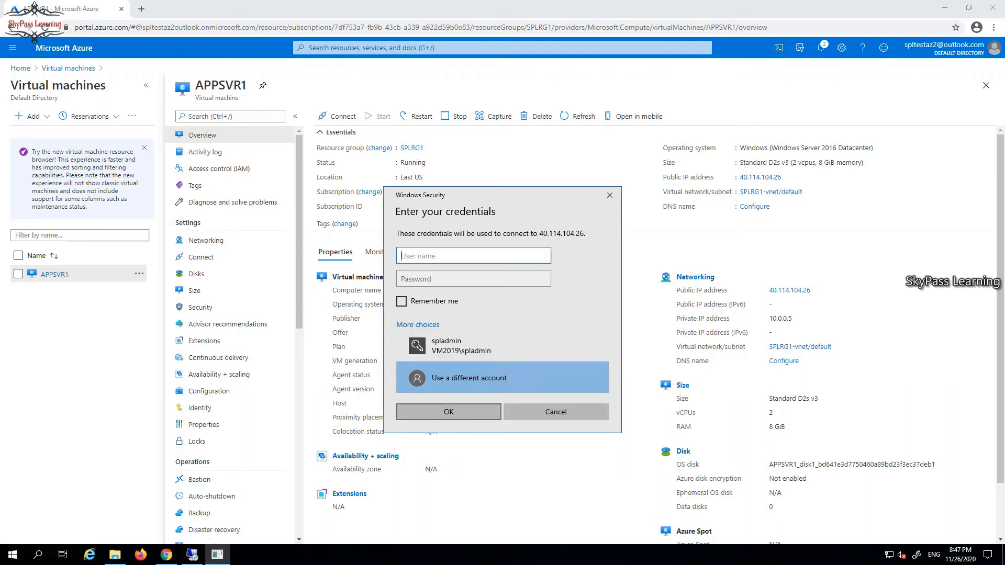
type(".\\ab")
key("BackSpace")
key("BackSpace")
type("spladmin")
key("Tab")
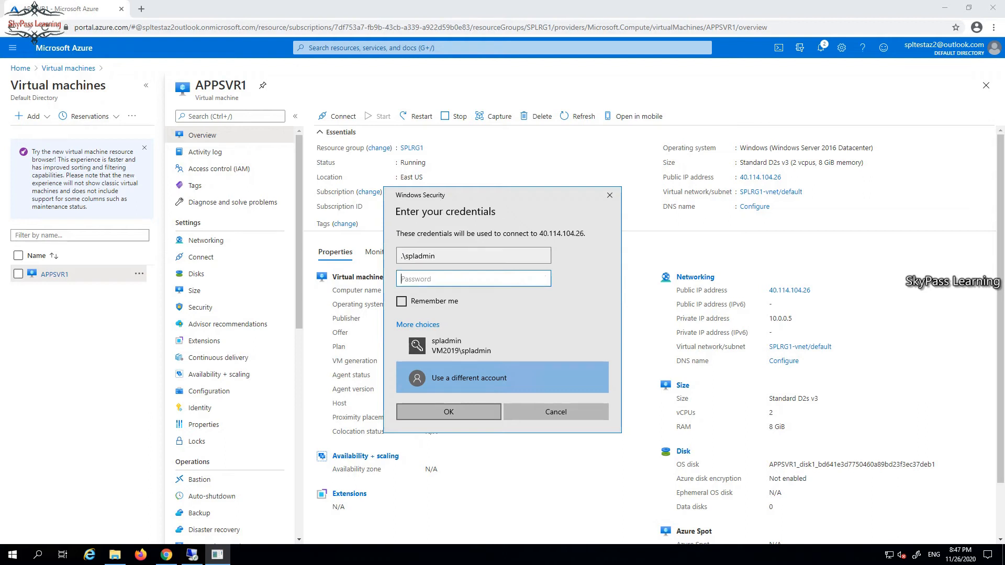
type("••••••••••••")
key("Return")
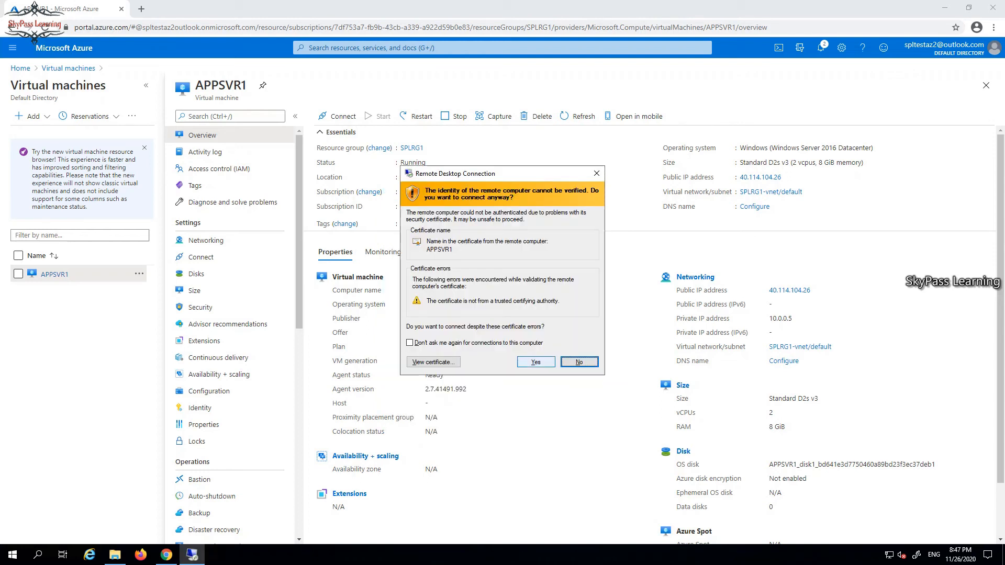
left_click(535, 362)
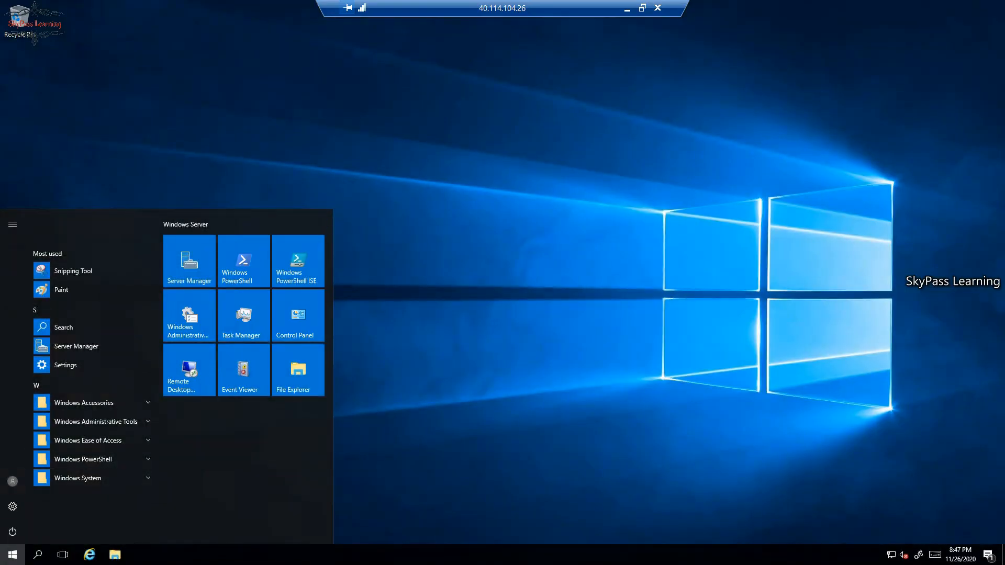
View the Ethernet connection's details through Network and Sharing Center, showing IPv4 address 10.0.0.5.
left_click(12, 554)
right_click(891, 554)
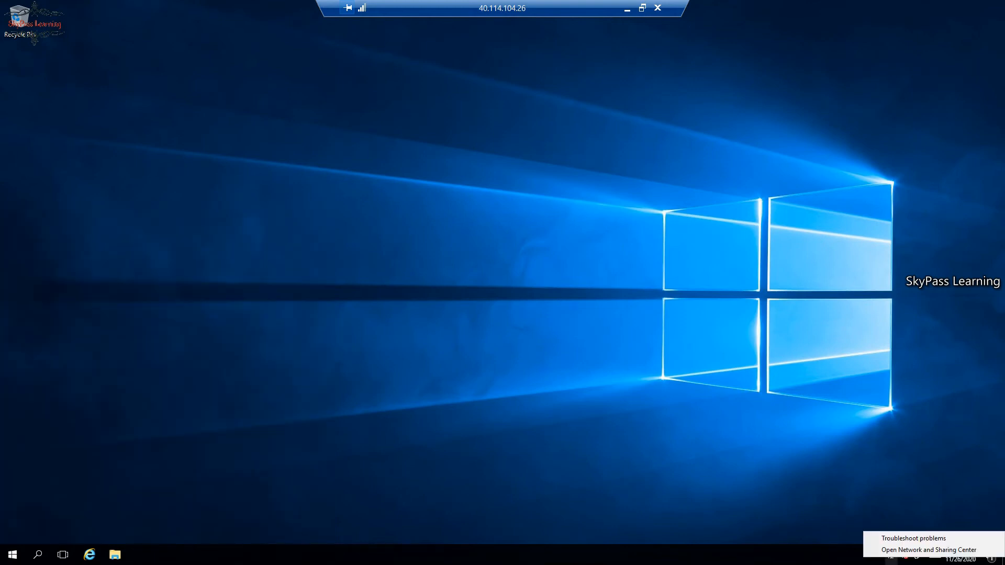
left_click(929, 549)
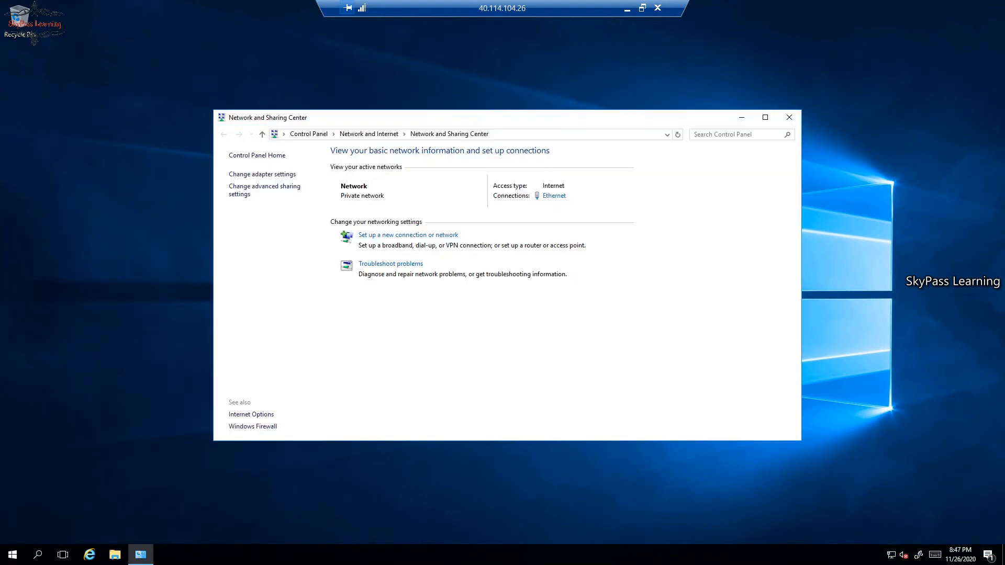
left_click(554, 195)
left_click(446, 271)
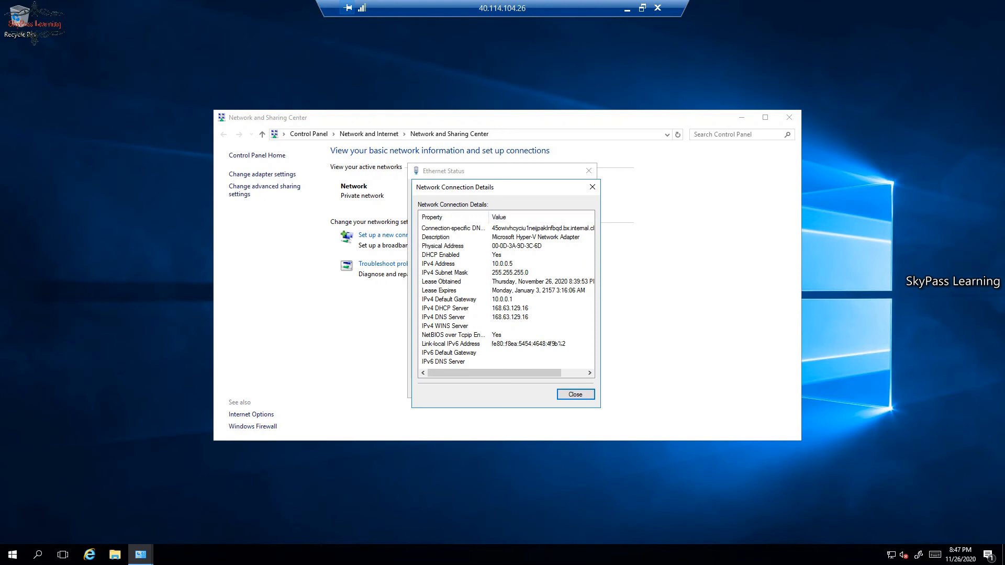
Close the connection details, Ethernet Status and Network and Sharing Center windows.
key("Return")
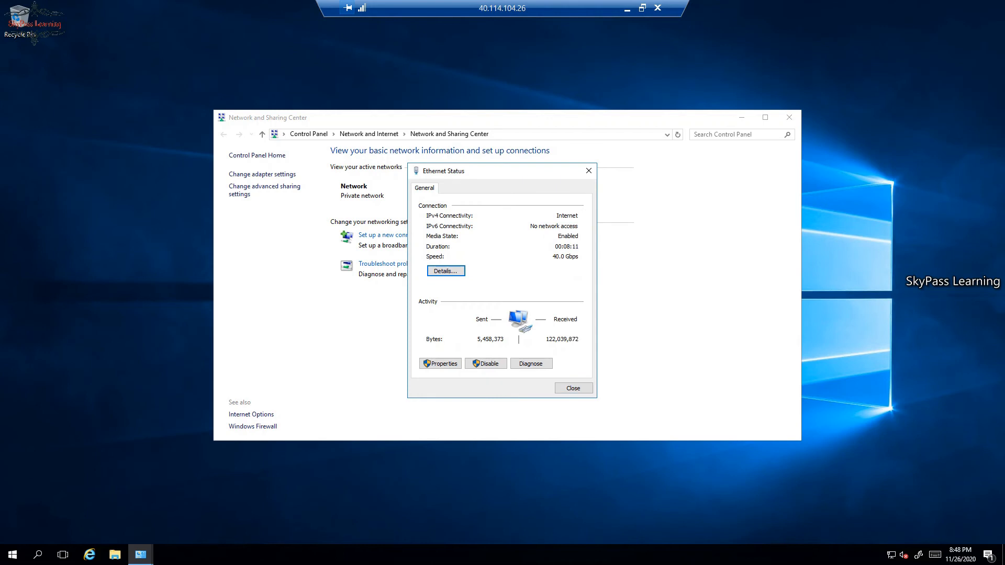
left_click(573, 389)
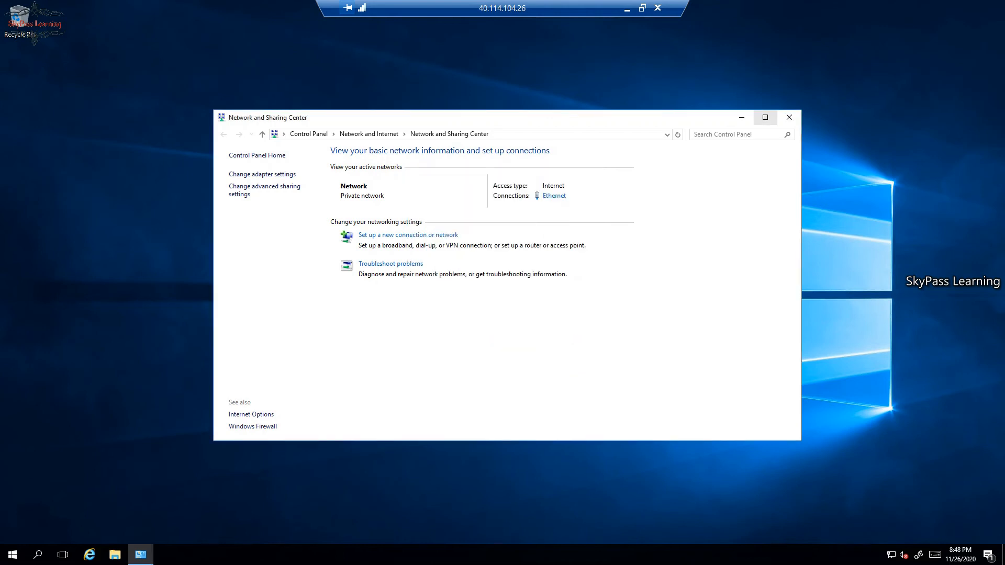
left_click(789, 117)
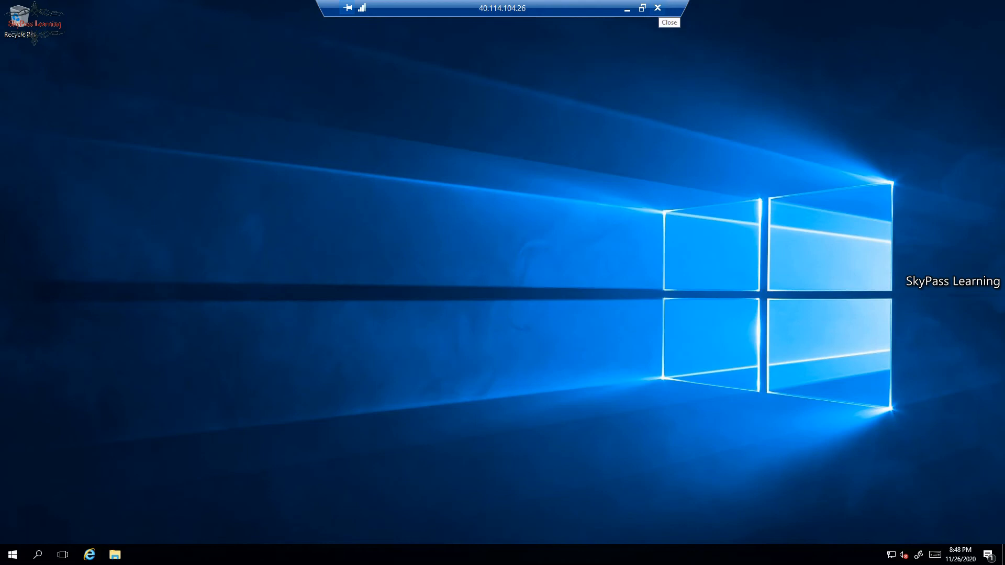
Disconnect the RDP session from APPSVR1 using the Start menu's power options.
left_click(13, 555)
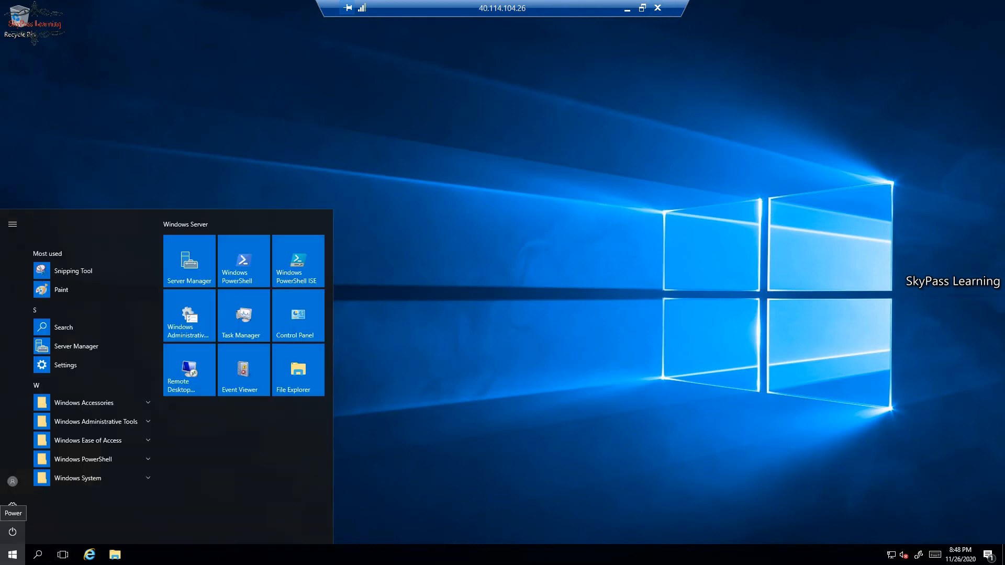
left_click(12, 532)
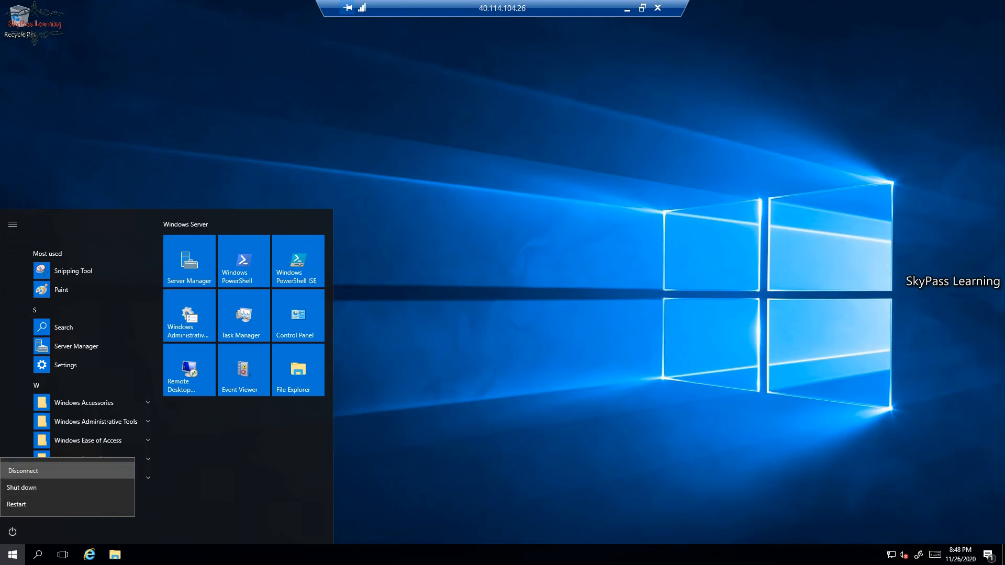
left_click(23, 470)
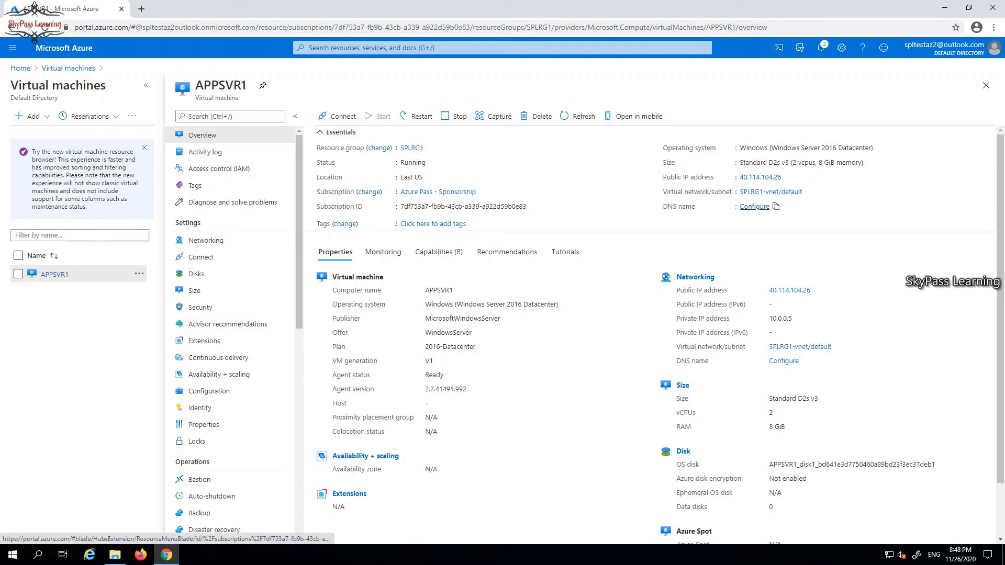
left_click(753, 206)
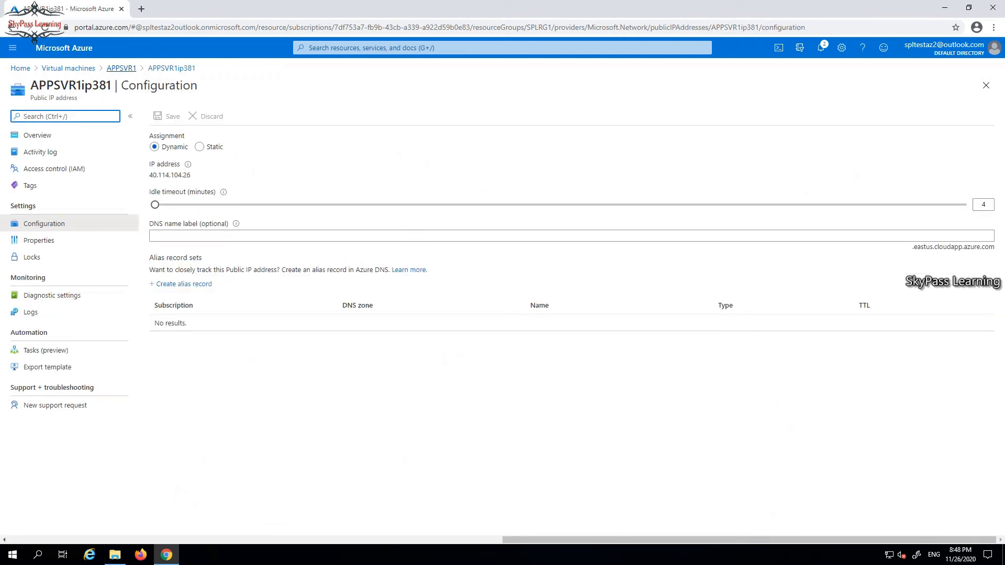
left_click(122, 68)
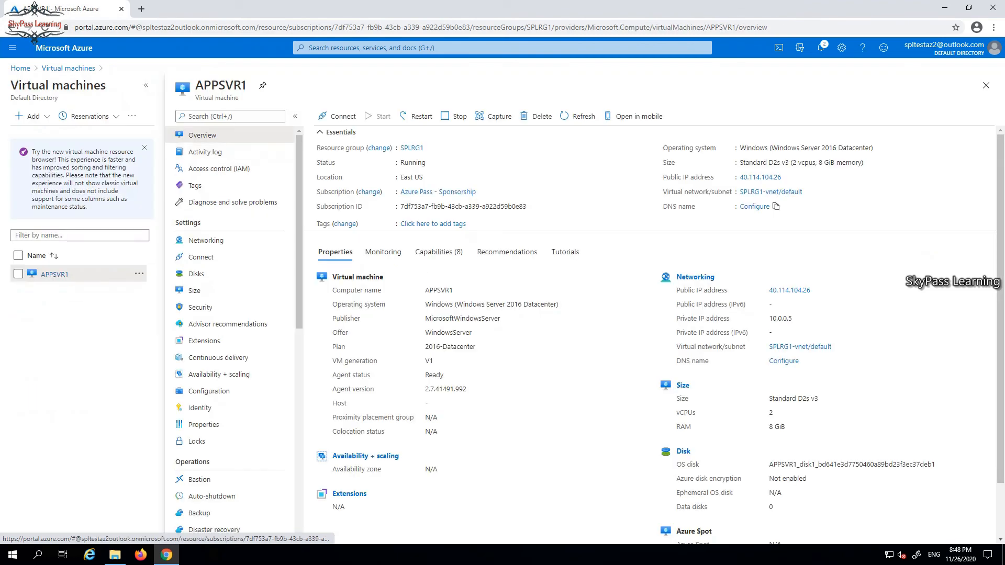
scroll(231, 314, "down", 6)
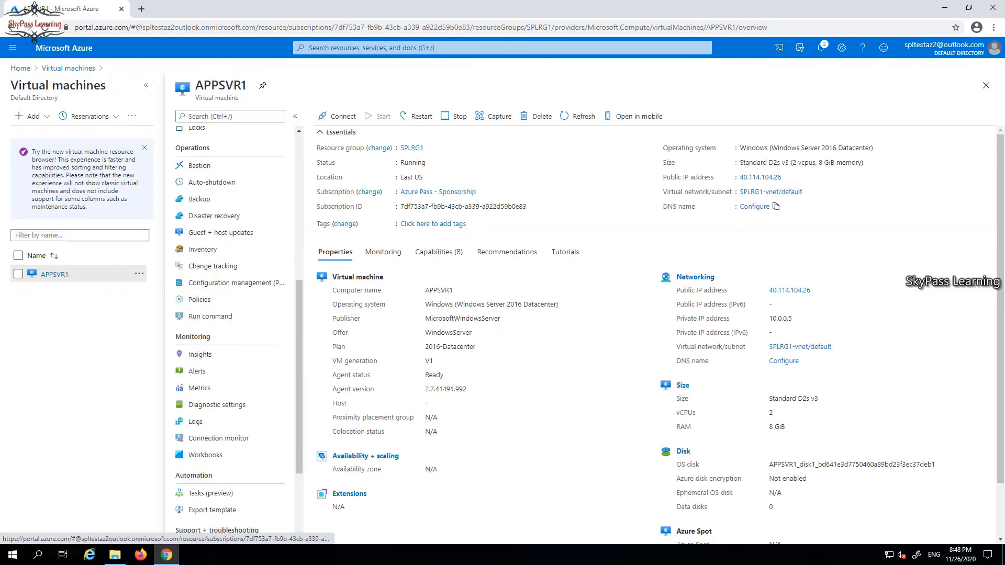
scroll(230, 324, "up", 6)
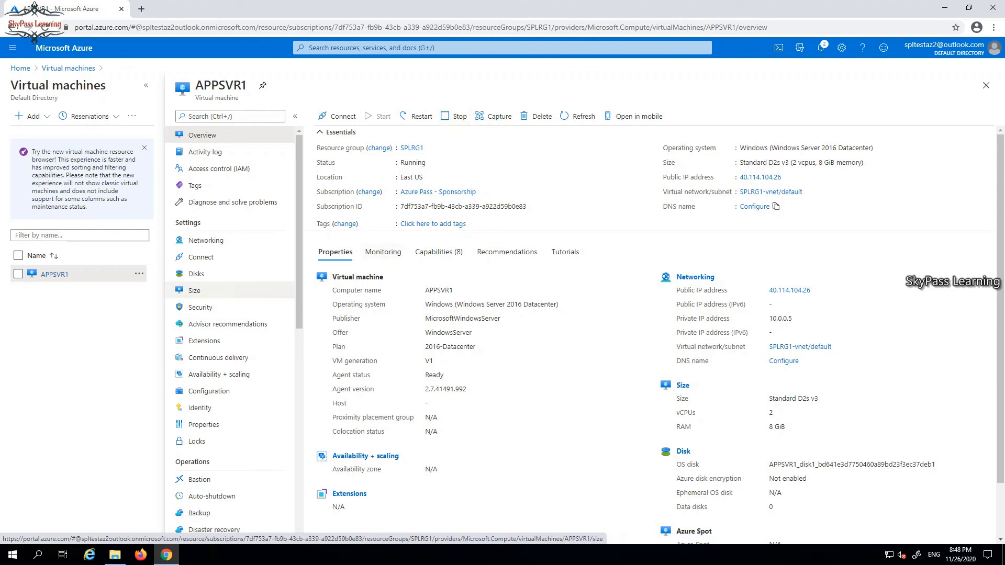
scroll(230, 290, "down", 1)
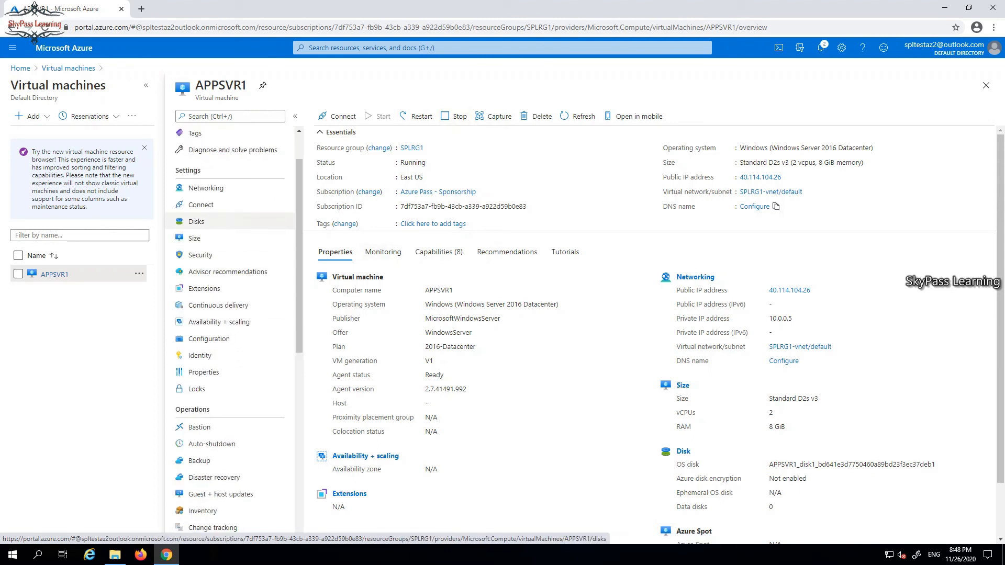
scroll(230, 221, "down", 2)
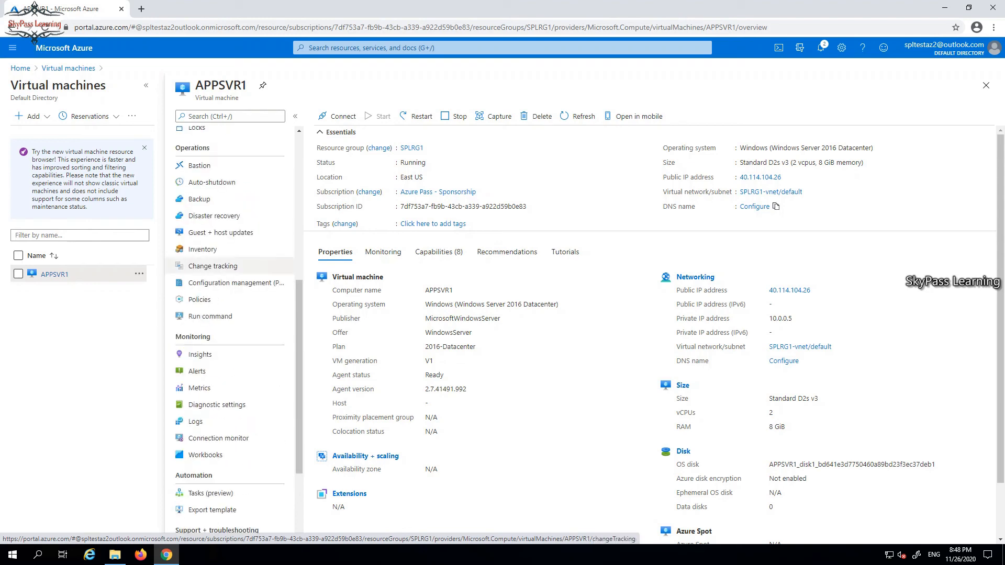
scroll(230, 225, "up", 2)
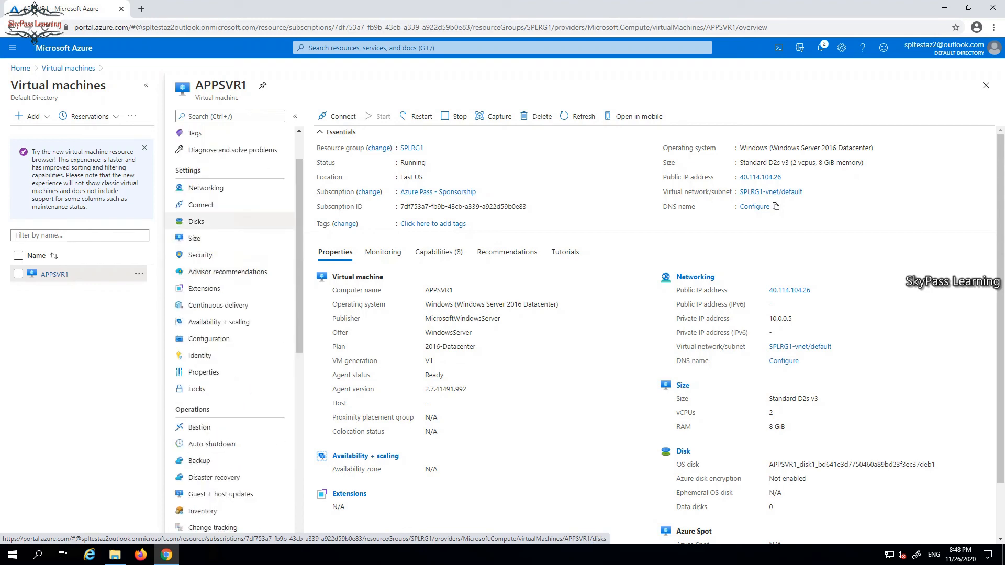
Review APPSVR1's Disks page, then its Networking page showing RDP allowed on port 3389.
left_click(197, 221)
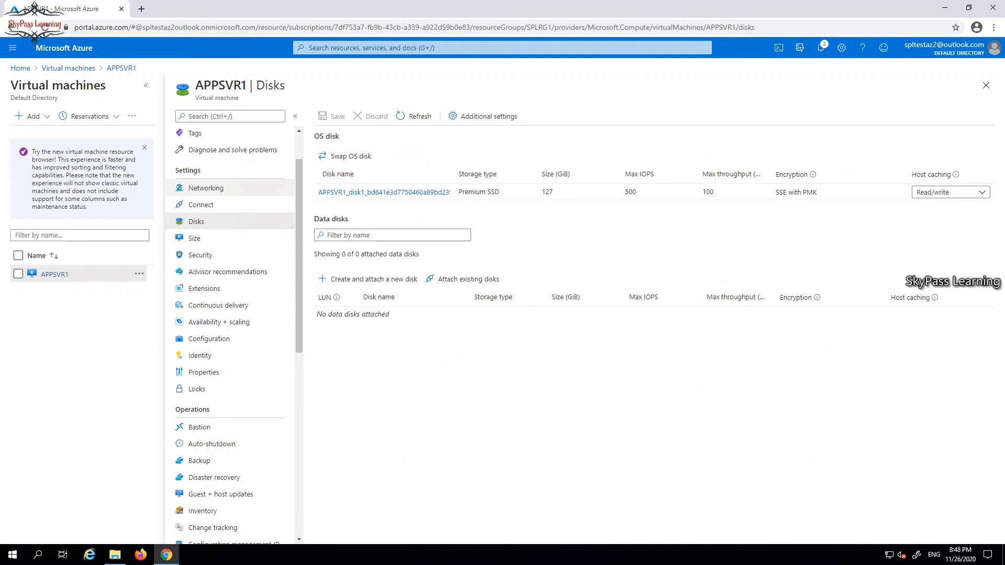
left_click(205, 188)
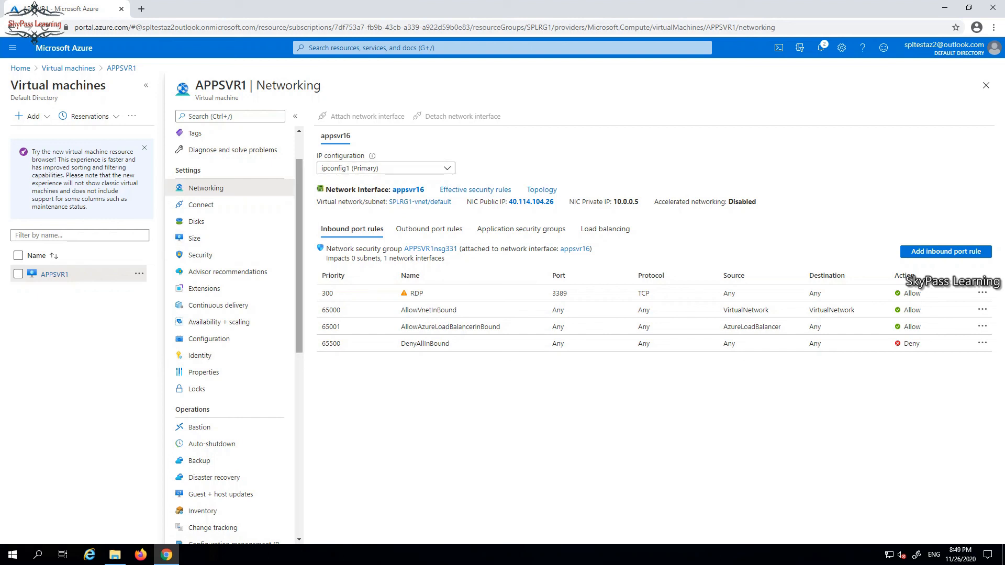
Show APPSVR1's Properties page with Running status, private IP 10.0.0.5 and Windows OS.
scroll(230, 335, "down", 2)
scroll(230, 335, "down", 1)
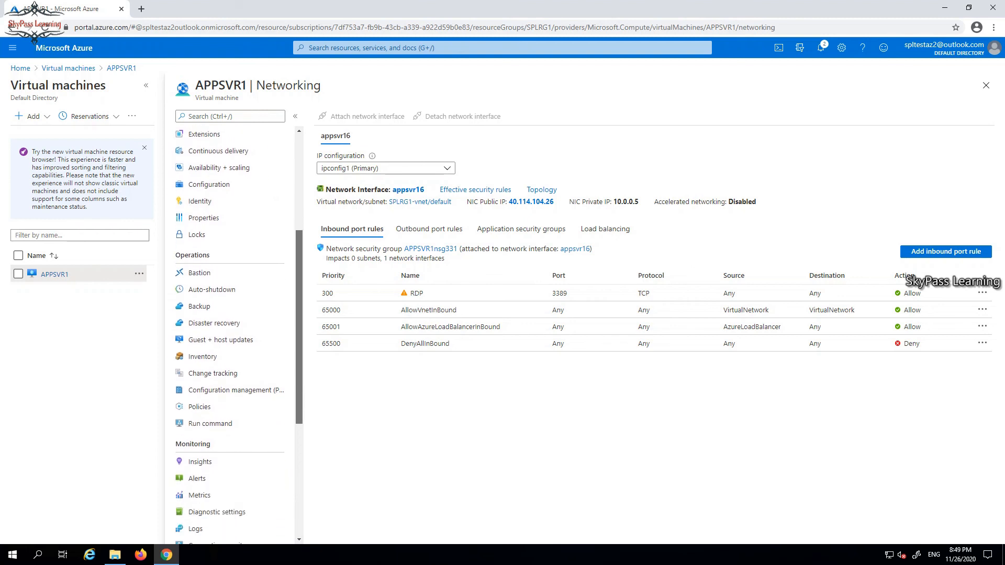
left_click(203, 218)
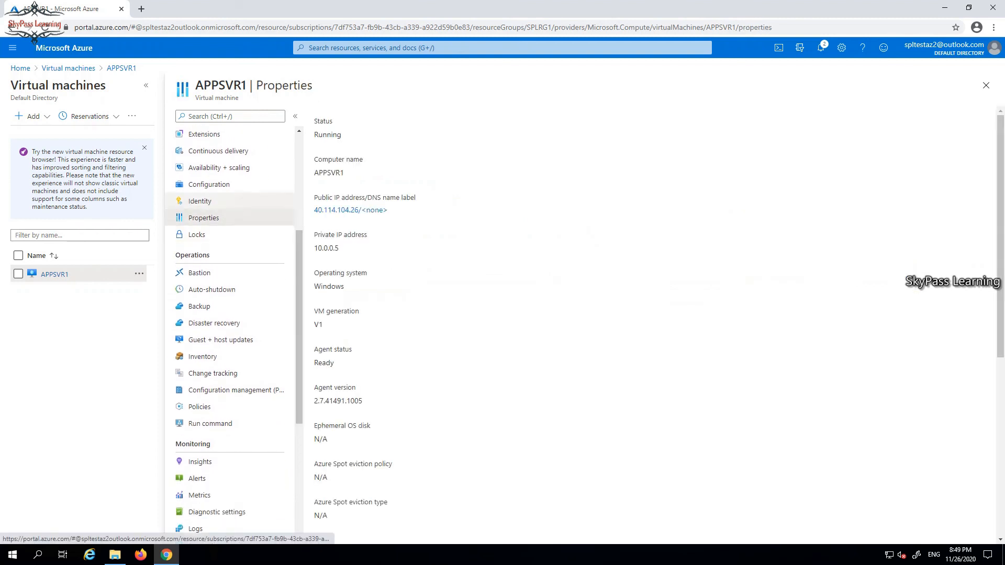
scroll(231, 335, "up", 4)
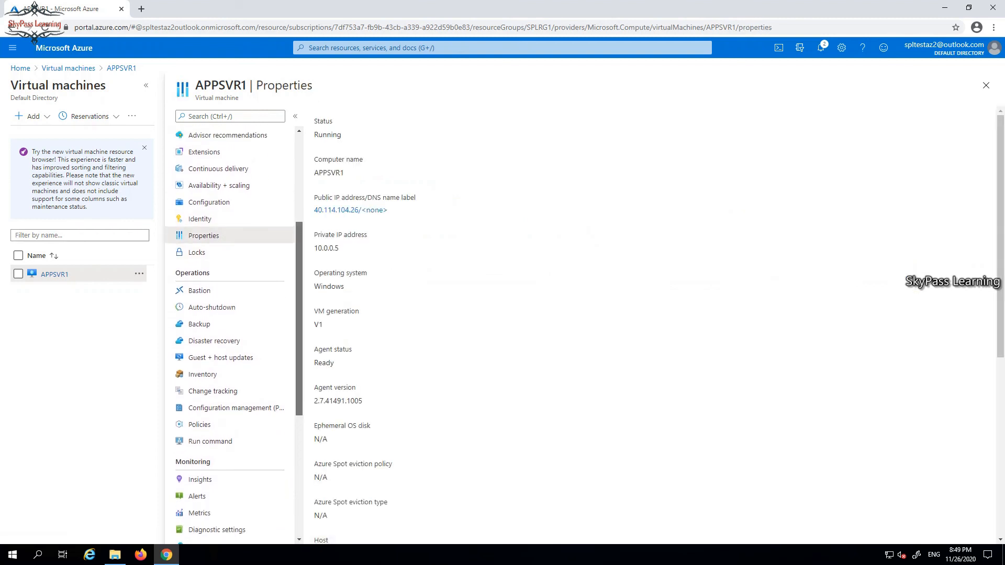